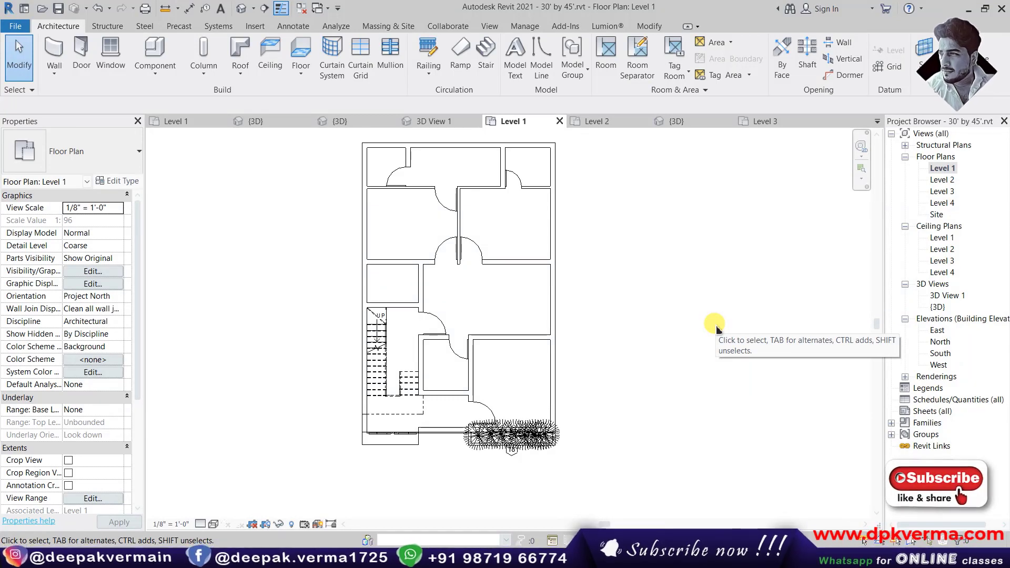
Recenter the house plan and pick the Level 1 floor plan view.
middle_drag(722, 237, 666, 275)
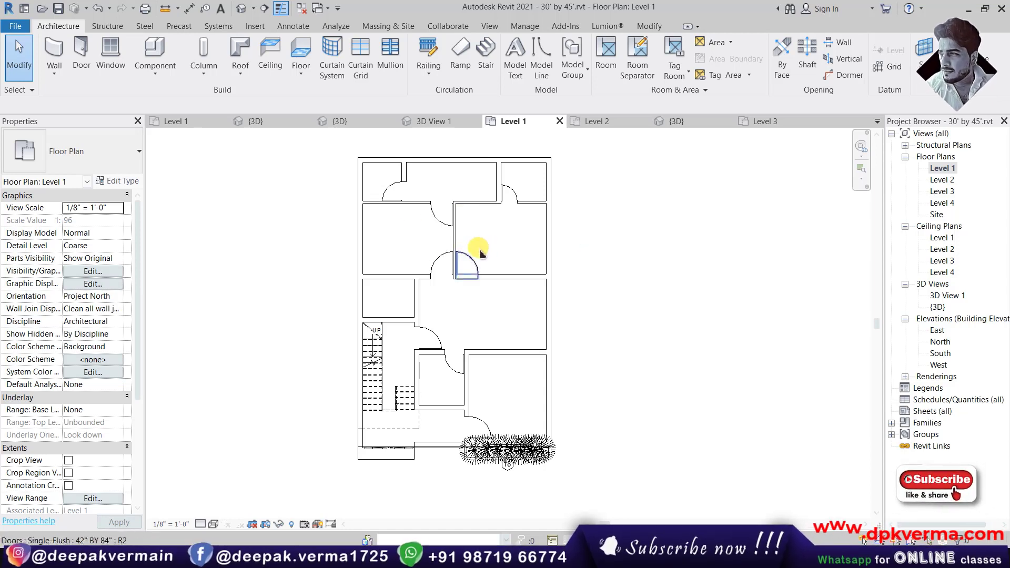
scroll(486, 275, up, 1)
scroll(483, 277, up, 1)
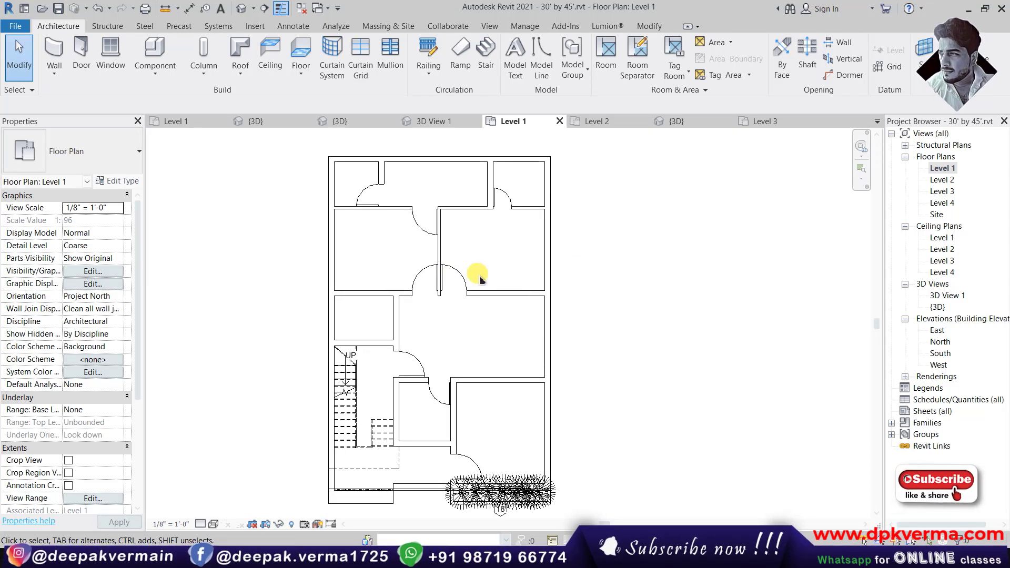
middle_drag(485, 275, 490, 271)
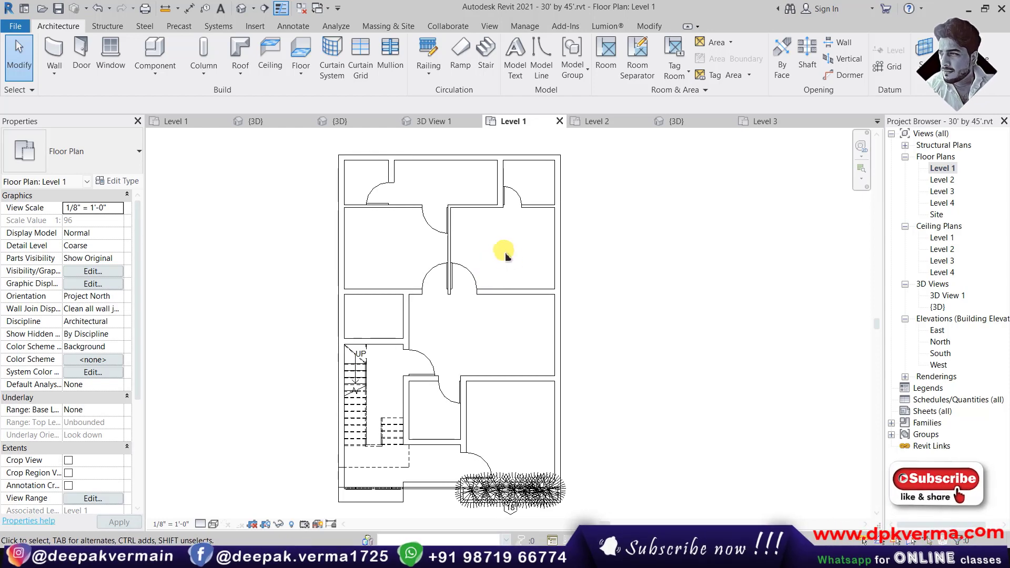
click(941, 169)
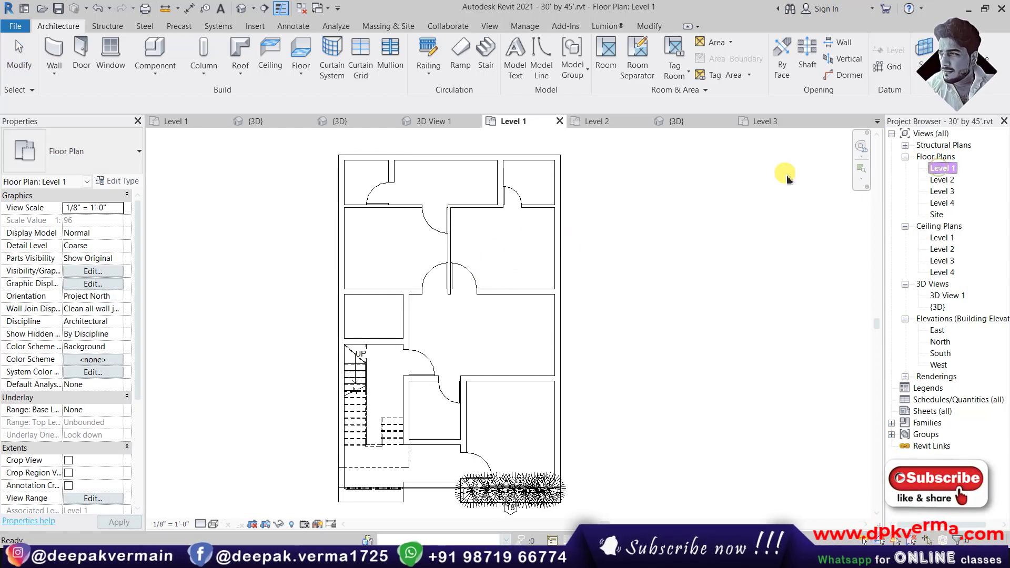
click(334, 300)
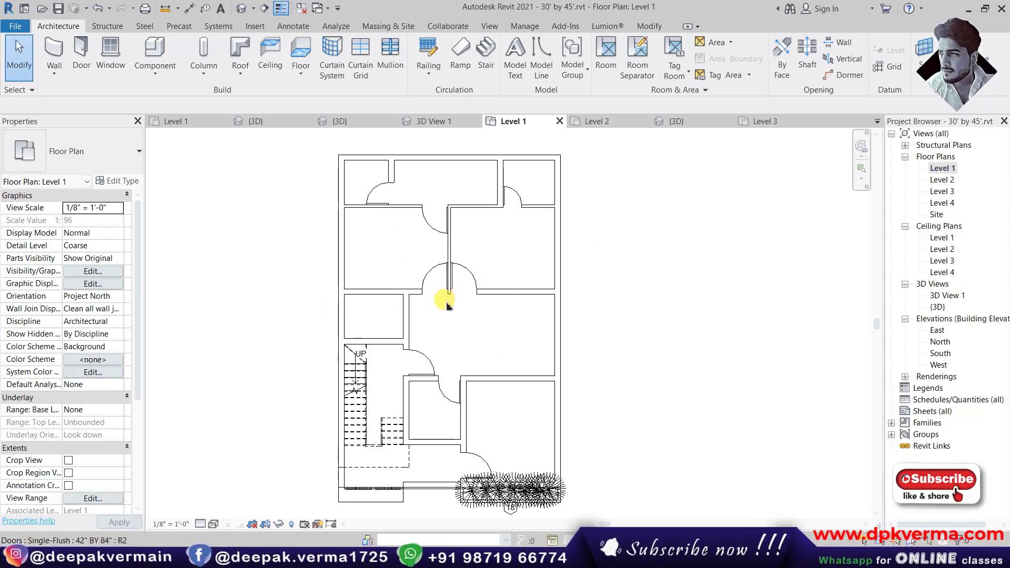
middle_drag(447, 305, 455, 303)
Open the Level 2 floor plan and recenter it in the view.
double_click(942, 180)
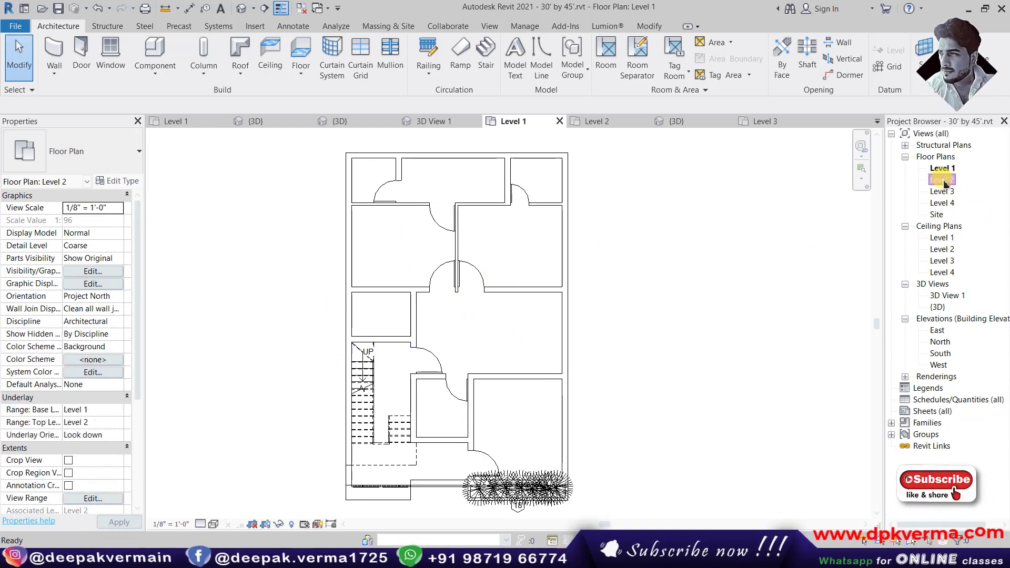
scroll(614, 293, down, 2)
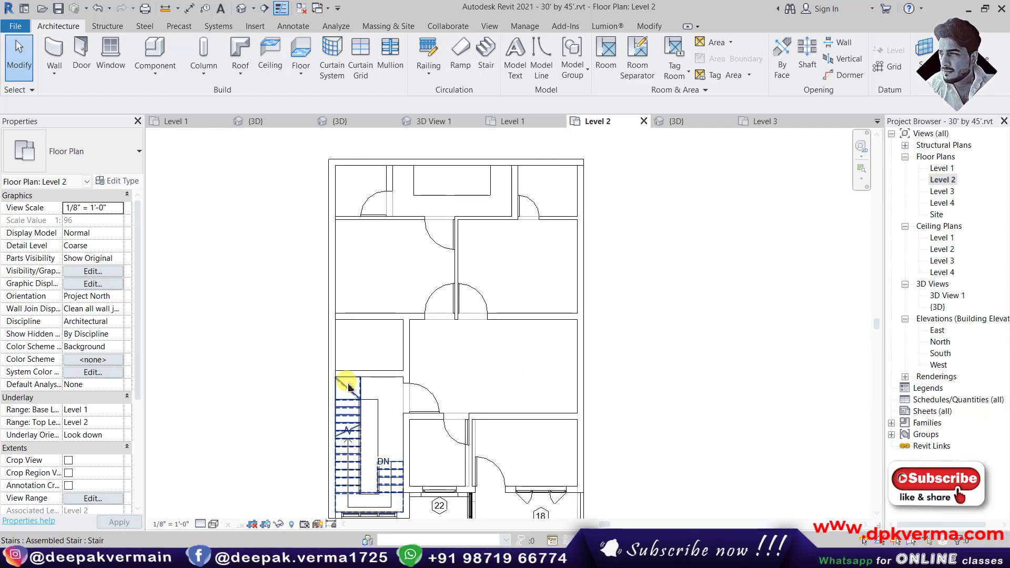
scroll(413, 437, up, 3)
scroll(409, 369, down, 2)
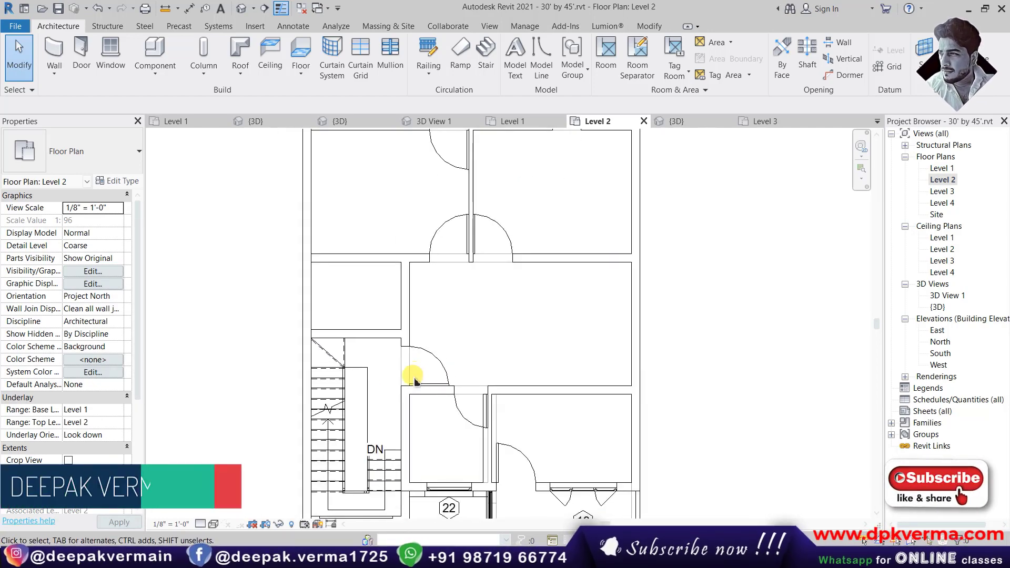
scroll(452, 252, up, 3)
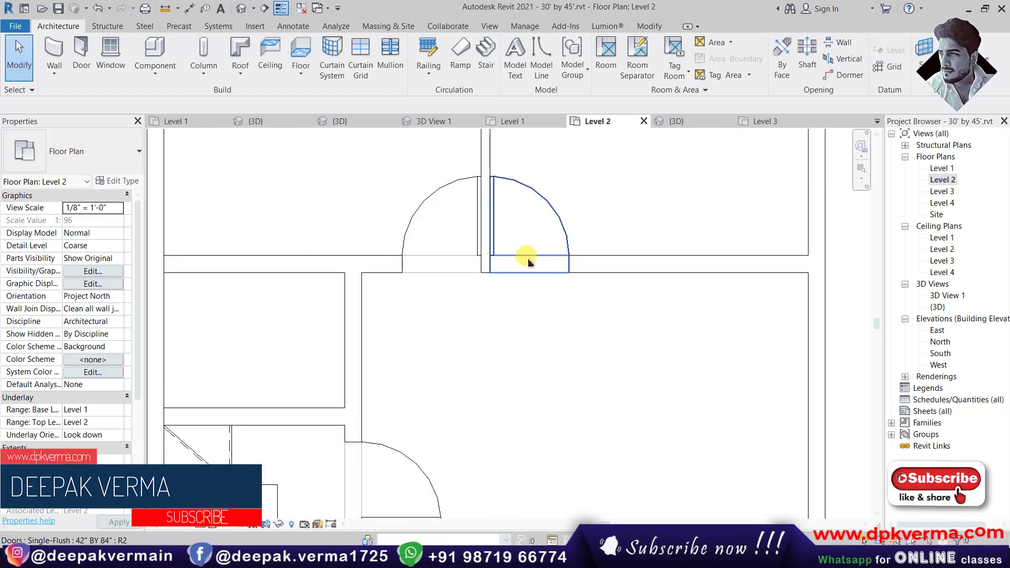
scroll(534, 281, down, 2)
scroll(546, 304, down, 2)
scroll(524, 315, down, 1)
middle_drag(523, 314, 500, 301)
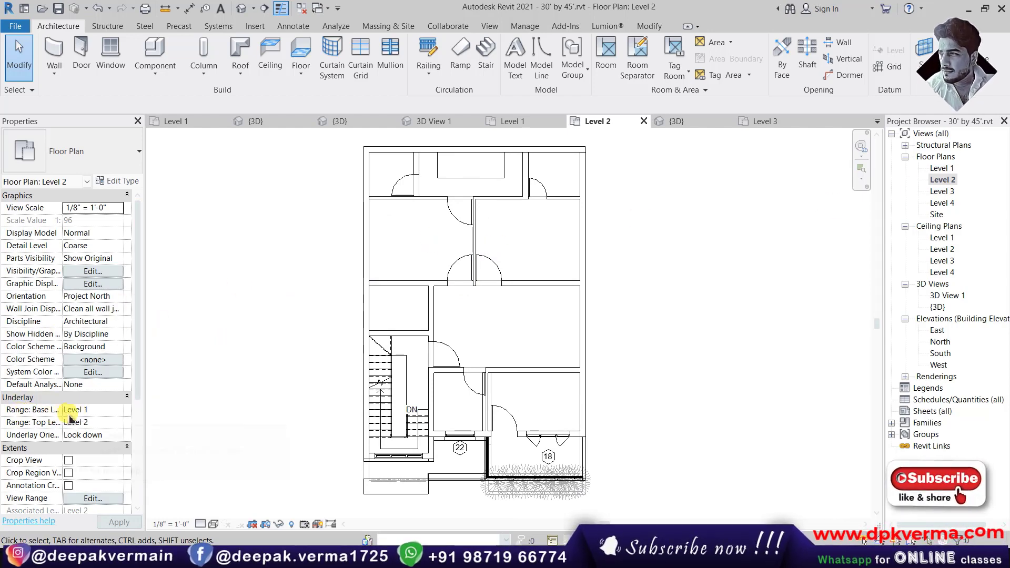
Set Level 2's underlay base level to None and open the Level 3 plan.
click(120, 415)
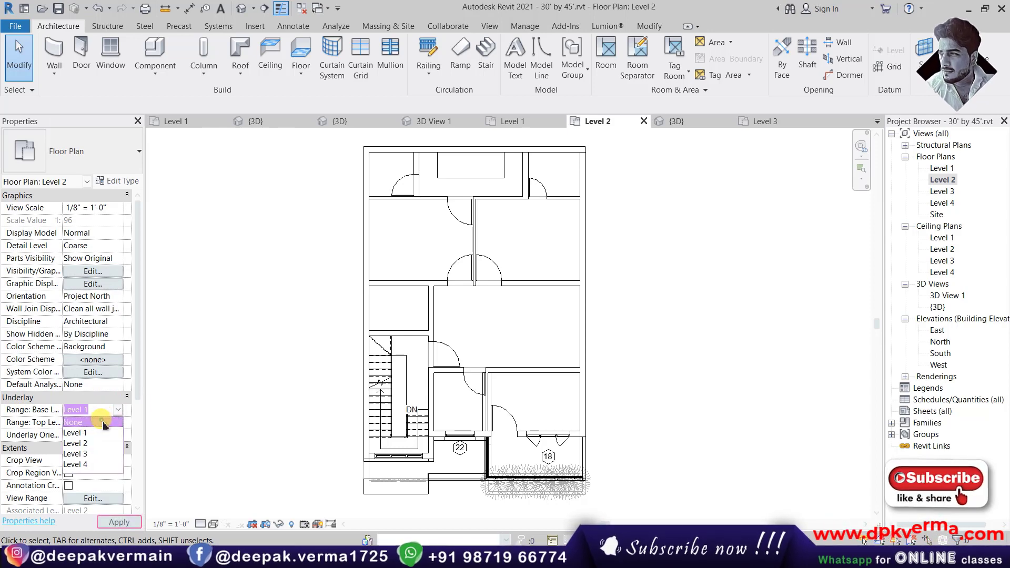
click(79, 420)
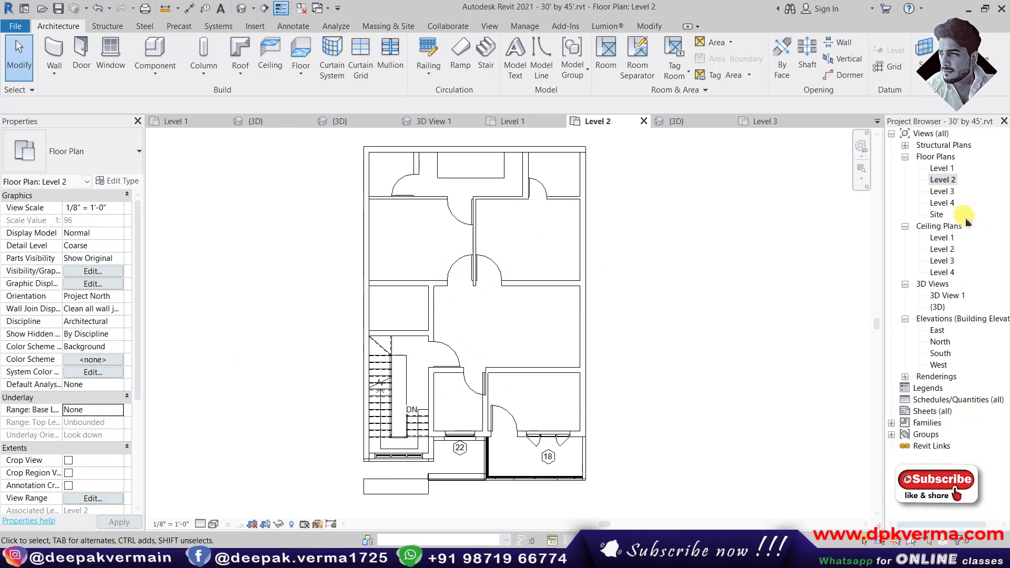
double_click(942, 191)
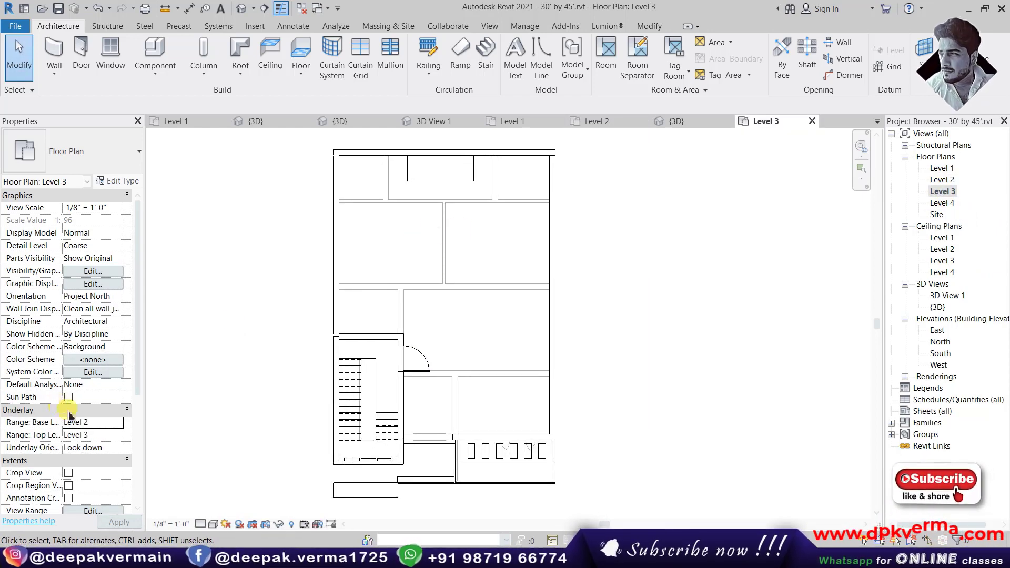
Set Level 3's underlay base level to Level 2, after trying None, Level 3 and Level 1.
click(120, 428)
click(79, 435)
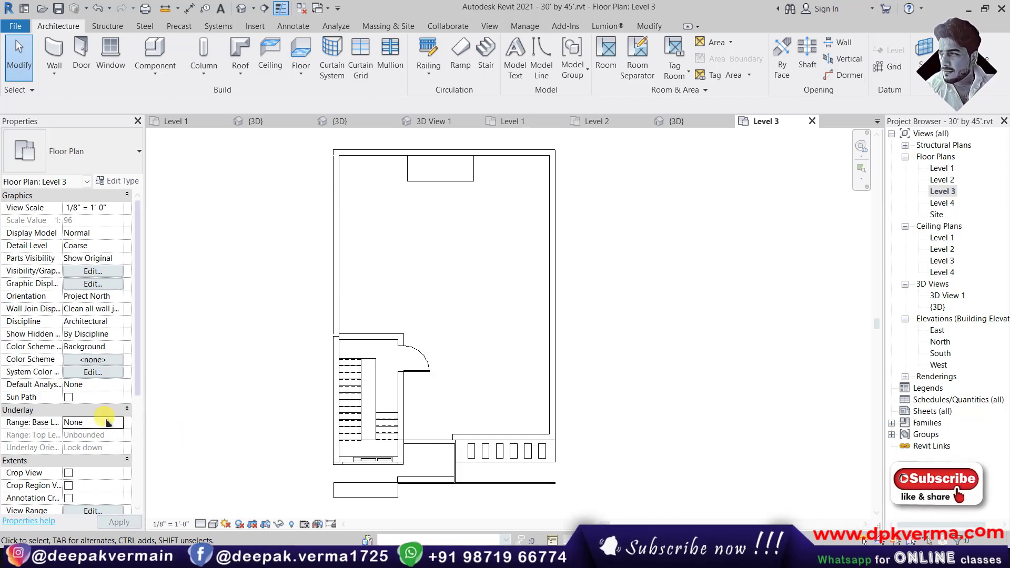
click(119, 423)
click(79, 466)
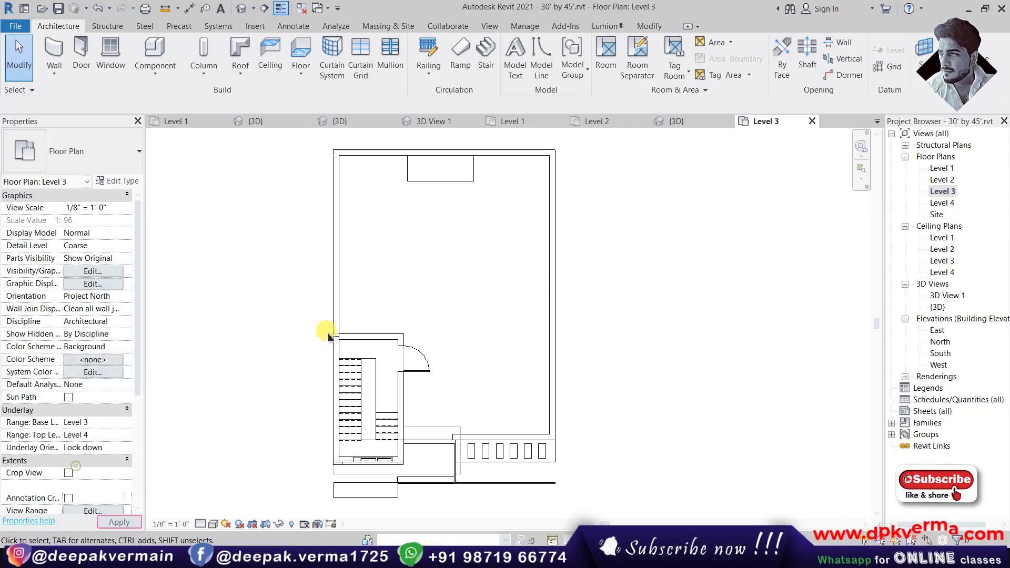
click(118, 422)
click(79, 431)
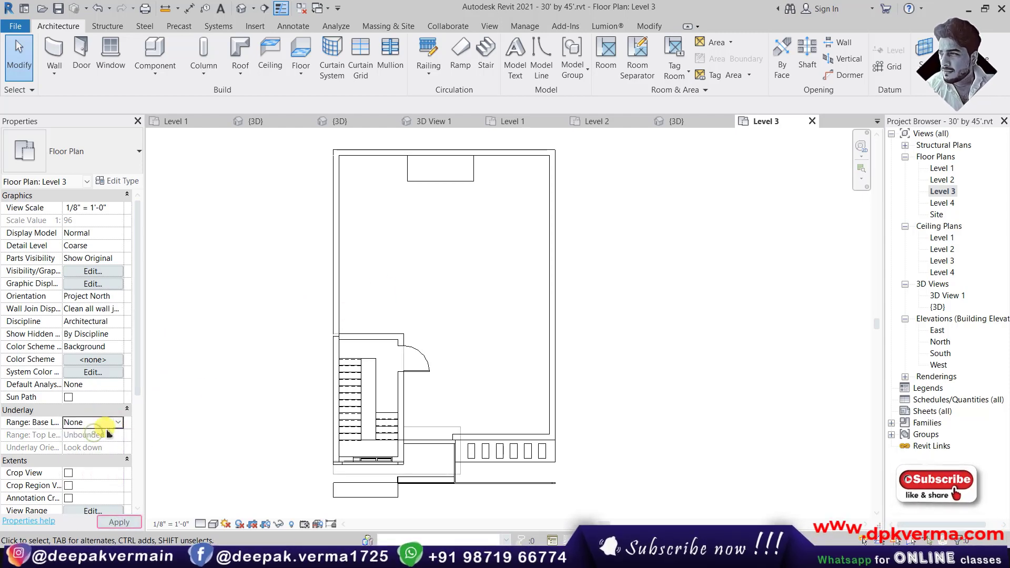
click(118, 422)
click(79, 443)
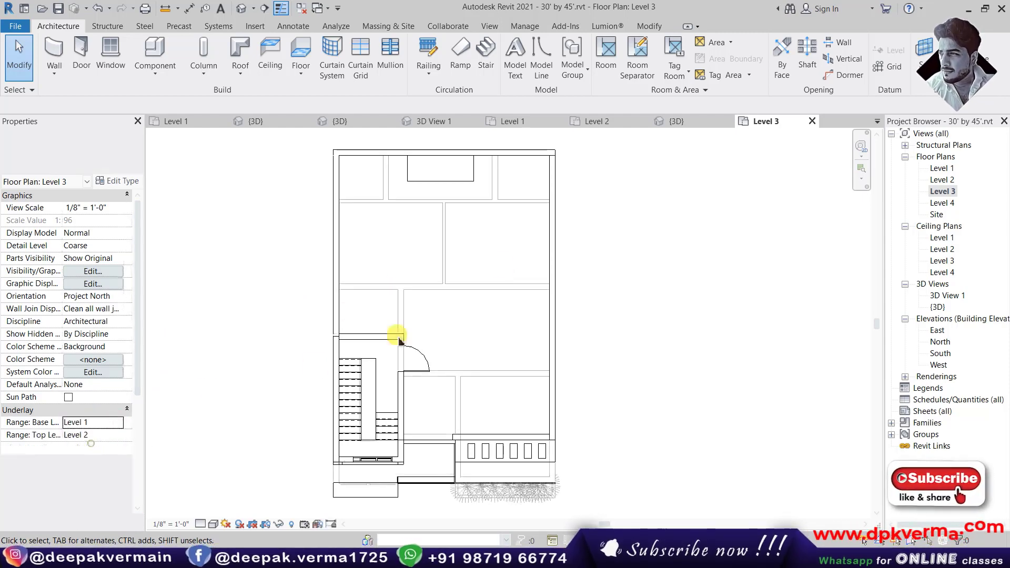
click(118, 423)
click(98, 454)
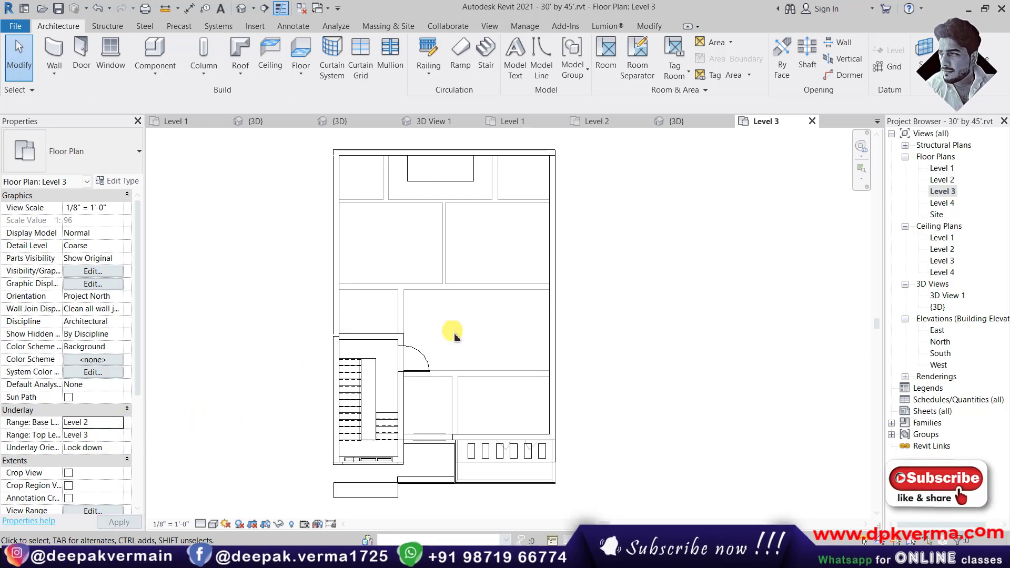
Reframe the Level 3 plan and window-select the walls around the upper rooms.
middle_drag(456, 337, 438, 330)
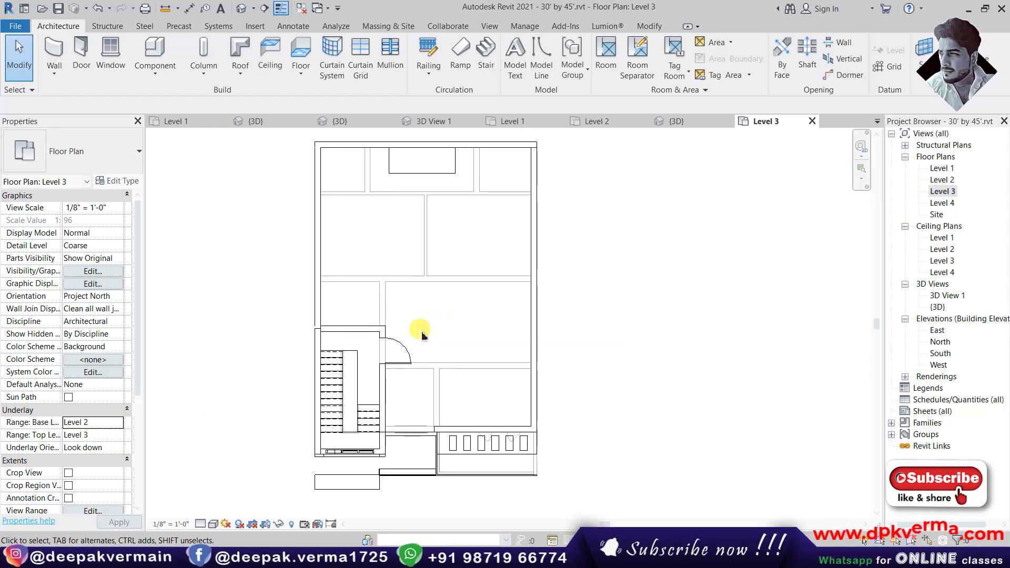
scroll(435, 264, up, 2)
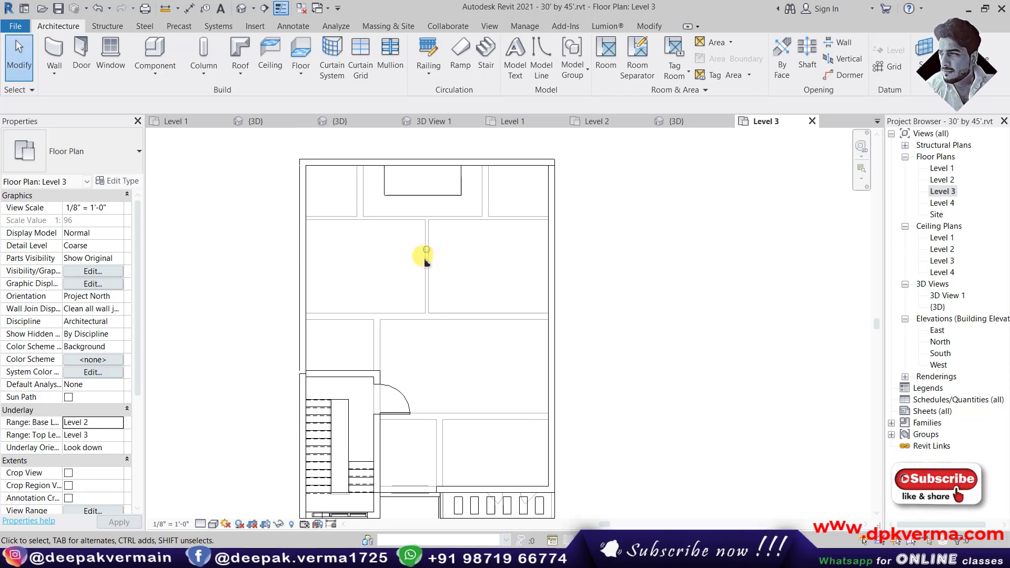
drag(426, 260, 400, 292)
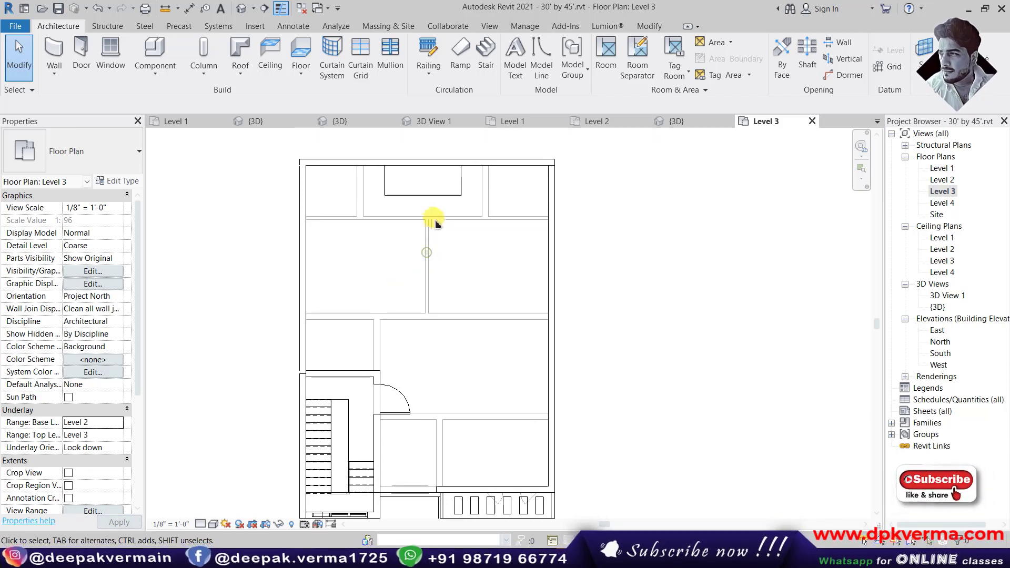
drag(454, 268, 410, 328)
scroll(427, 295, up, 1)
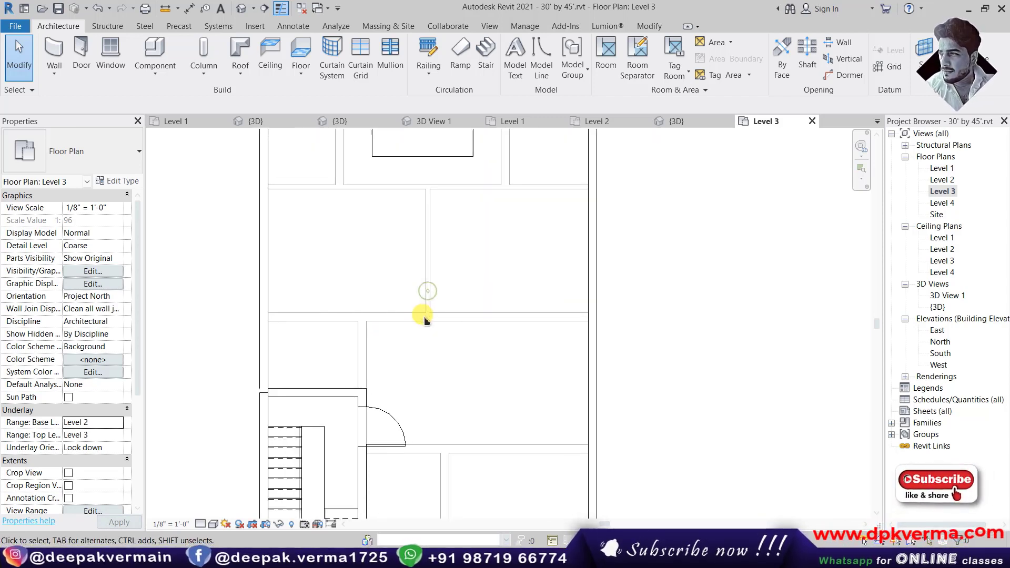
scroll(423, 295, down, 5)
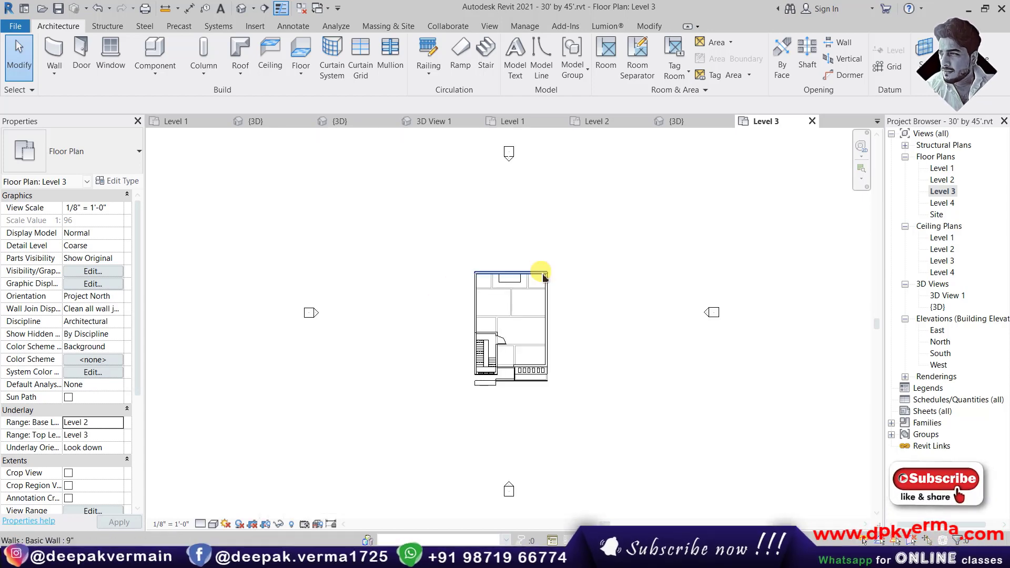
scroll(532, 311, up, 3)
middle_drag(532, 311, 479, 304)
click(507, 271)
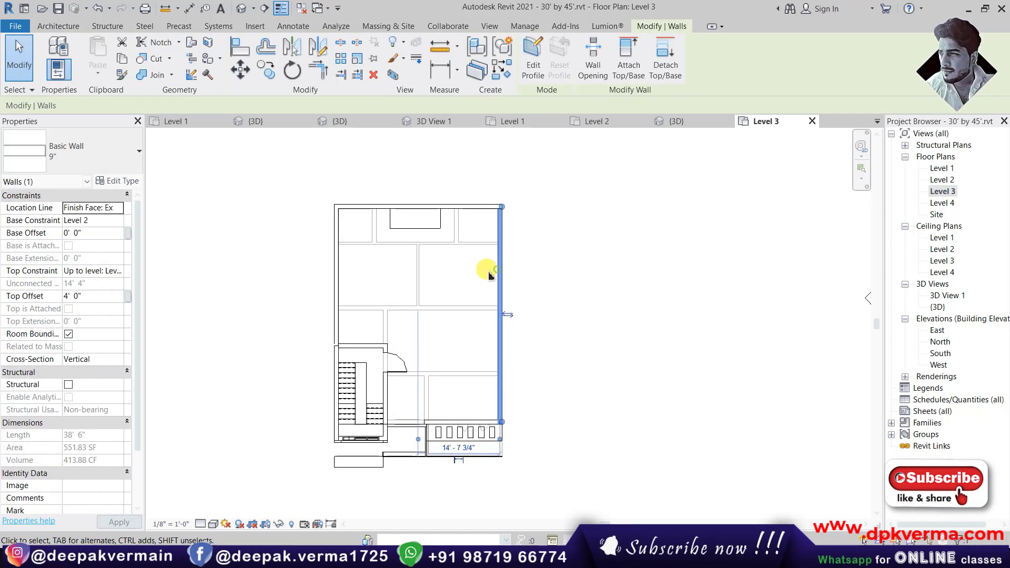
scroll(469, 284, up, 1)
click(467, 282)
click(481, 192)
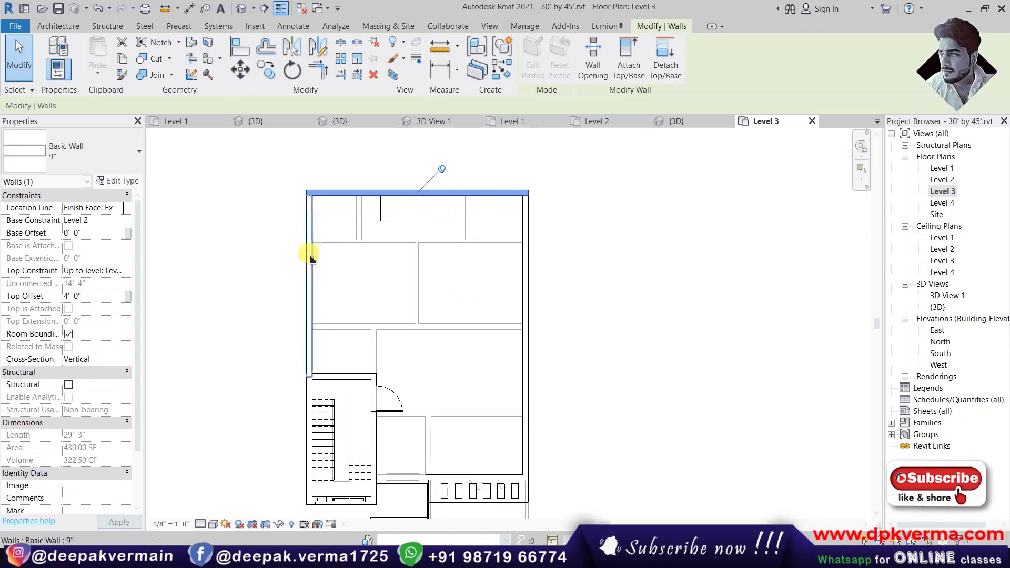
click(309, 254)
click(348, 268)
scroll(395, 257, up, 1)
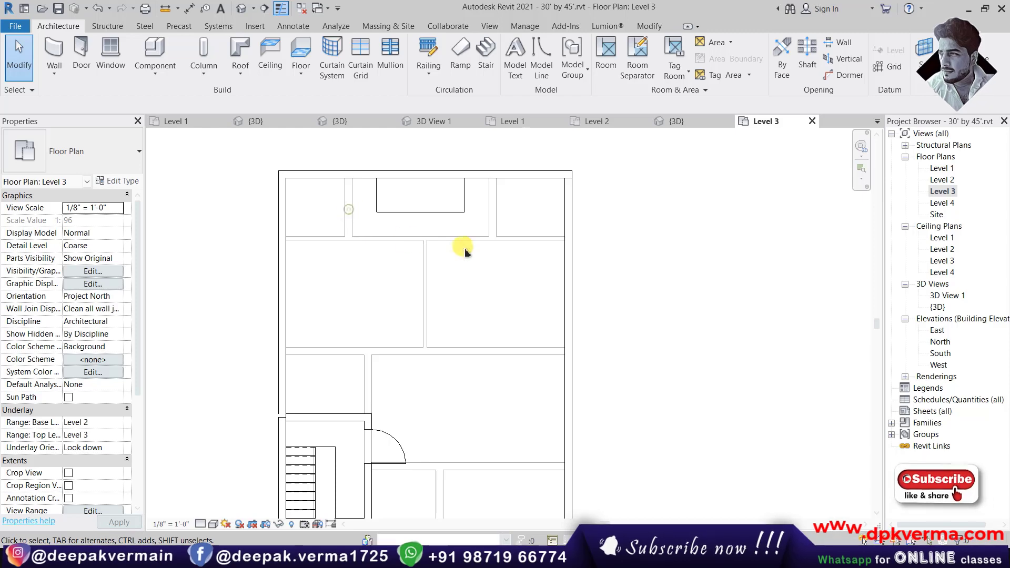
middle_drag(445, 318, 458, 289)
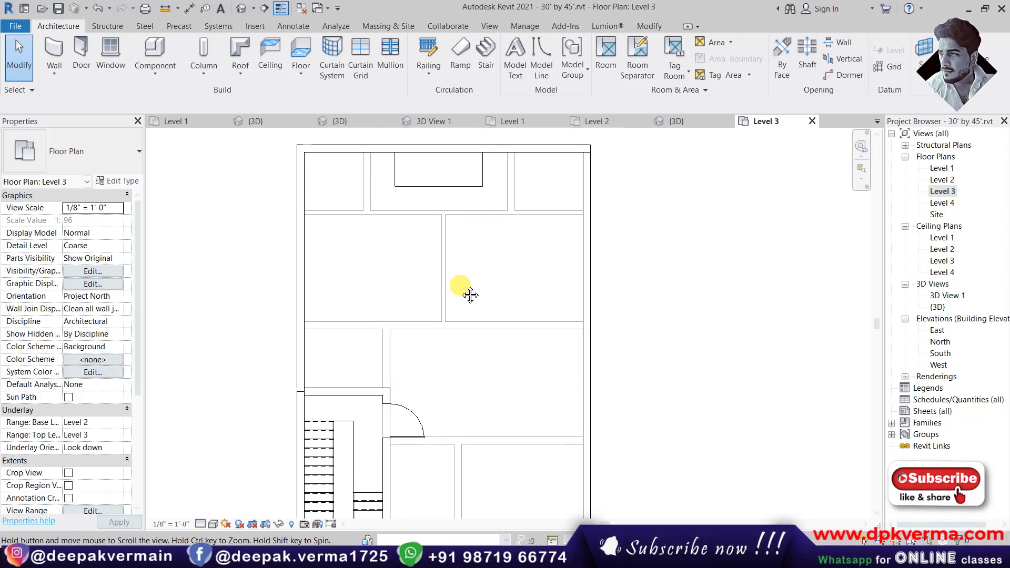
drag(464, 260, 394, 298)
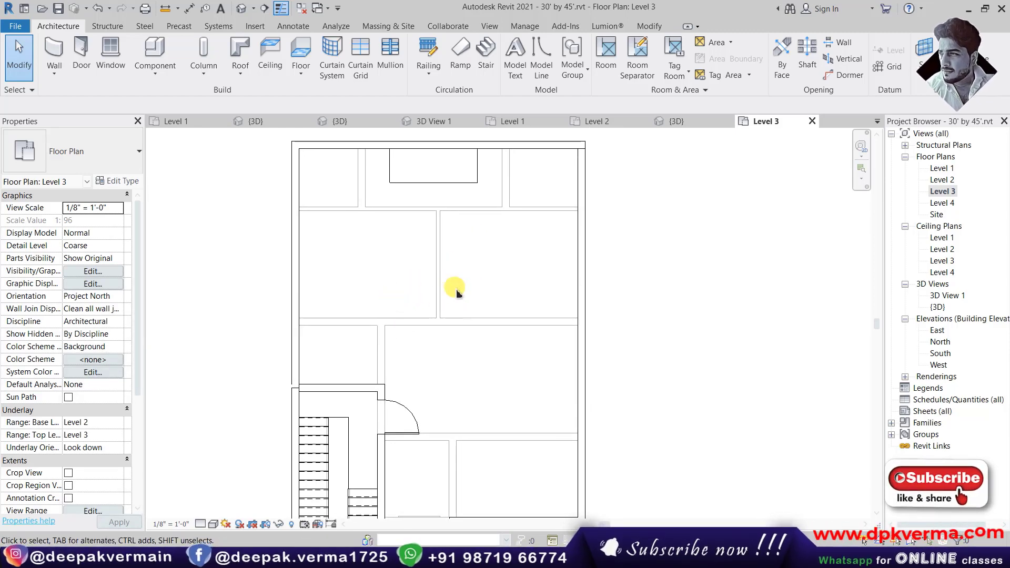
scroll(456, 292, down, 2)
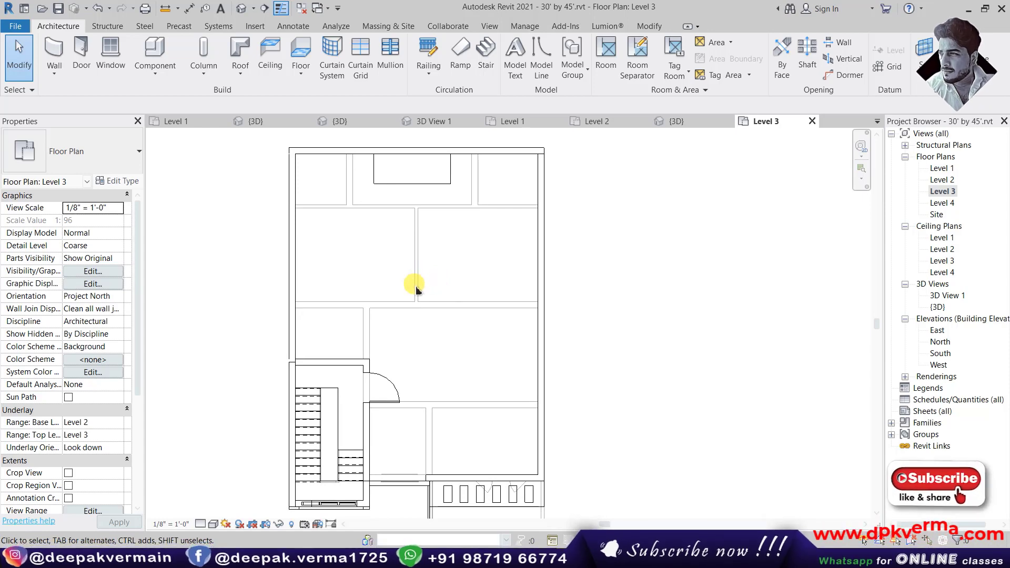
middle_drag(410, 282, 416, 283)
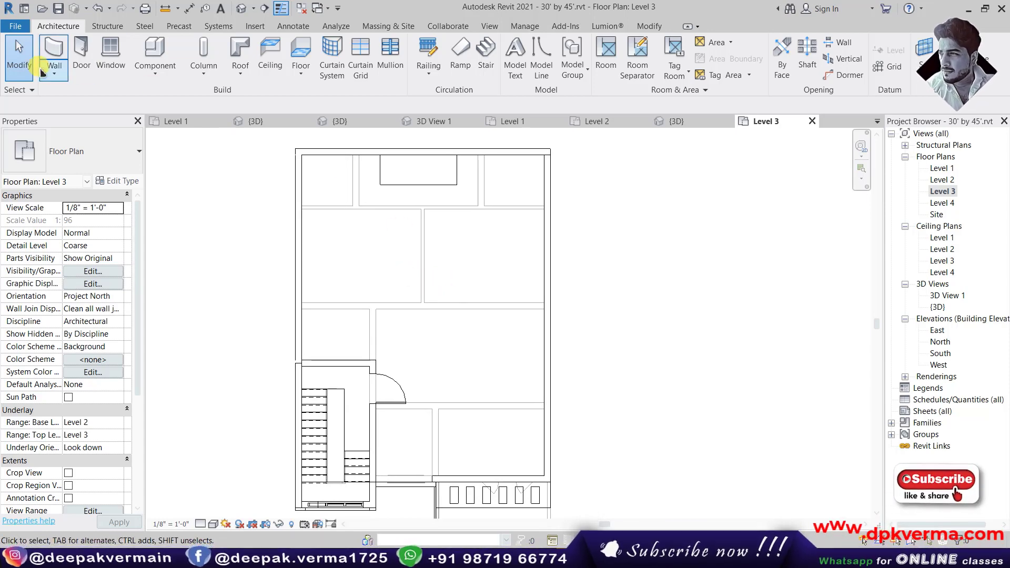
Enable Select underlay elements and test by picking five gray Level 2 walls.
click(28, 90)
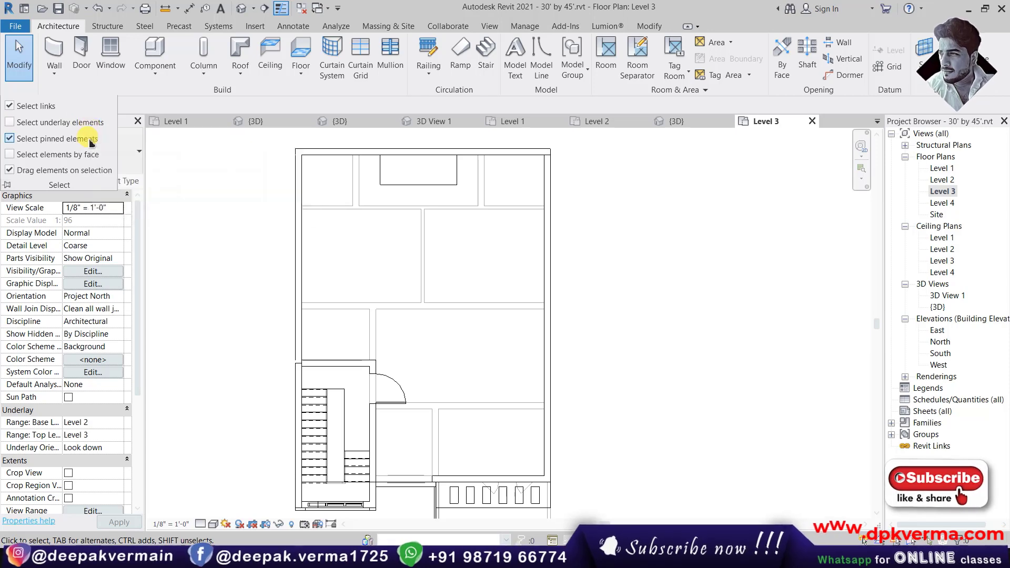
click(10, 124)
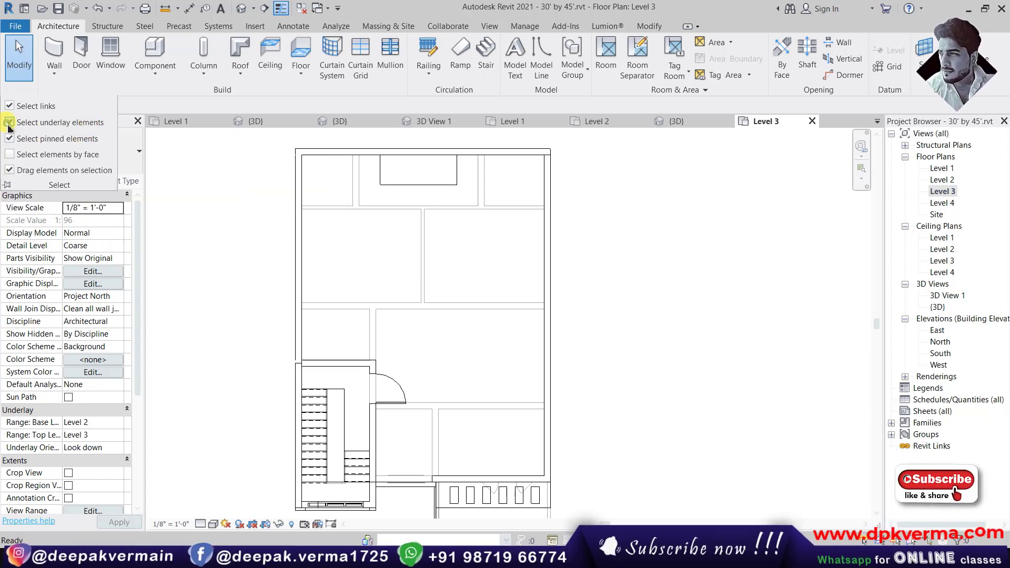
click(426, 257)
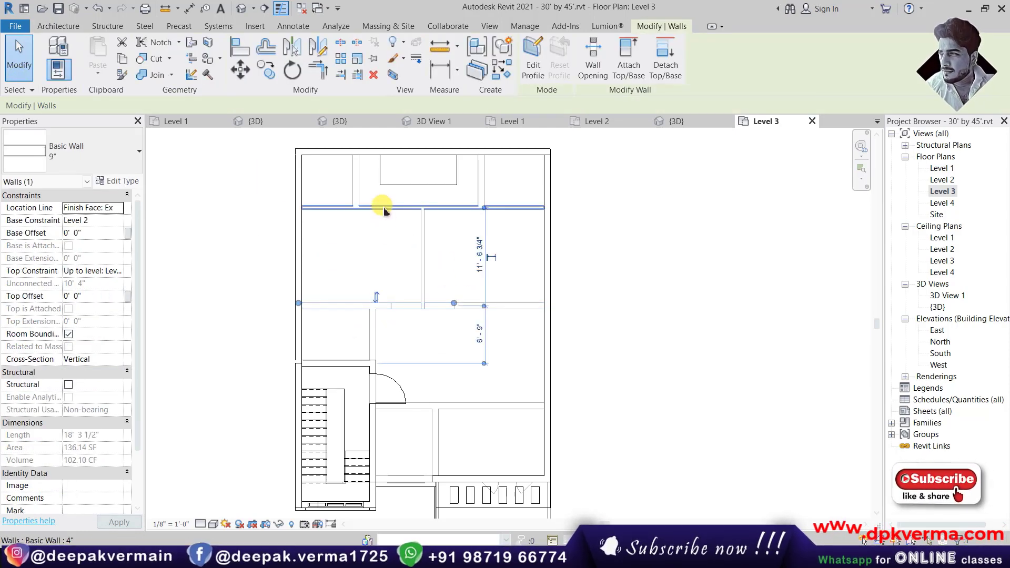
click(386, 208)
click(422, 247)
click(500, 306)
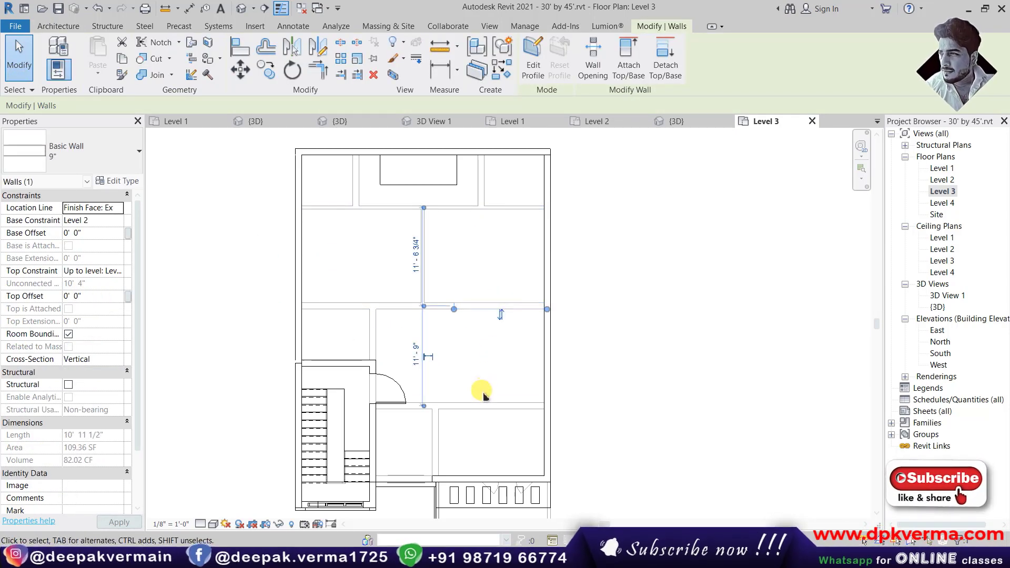
click(463, 403)
Clear the wall selection and turn off Select underlay elements.
drag(449, 232, 388, 257)
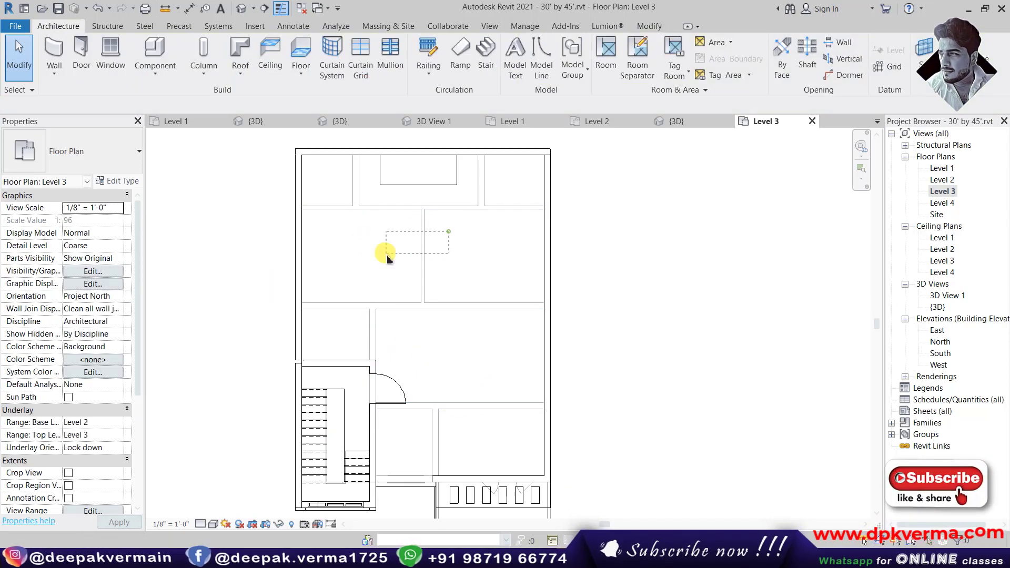
click(424, 242)
click(316, 248)
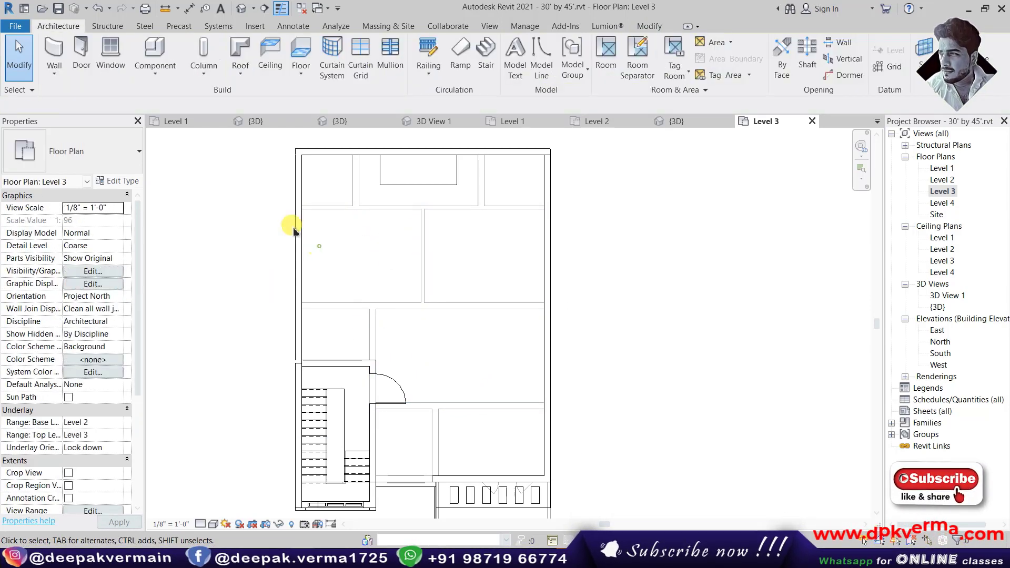
click(15, 90)
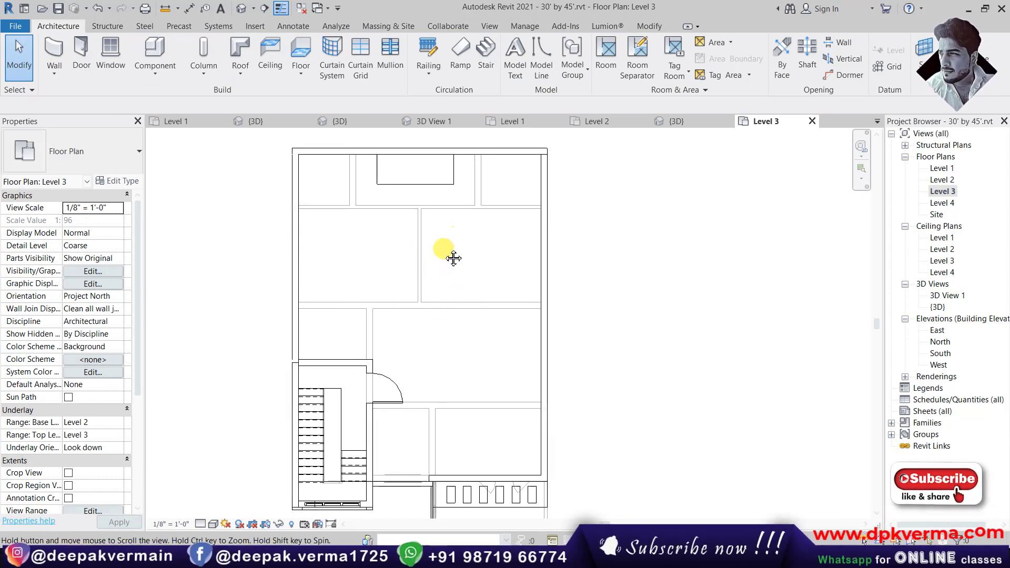
Reframe the plan and select the top outer 9-inch wall to check selection.
middle_drag(451, 255, 433, 246)
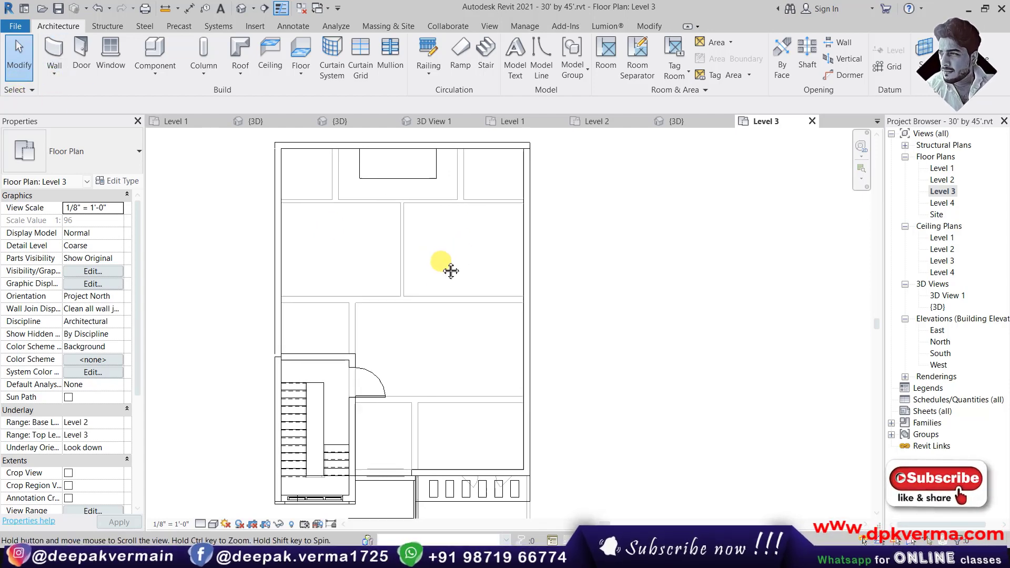
middle_drag(450, 264, 465, 277)
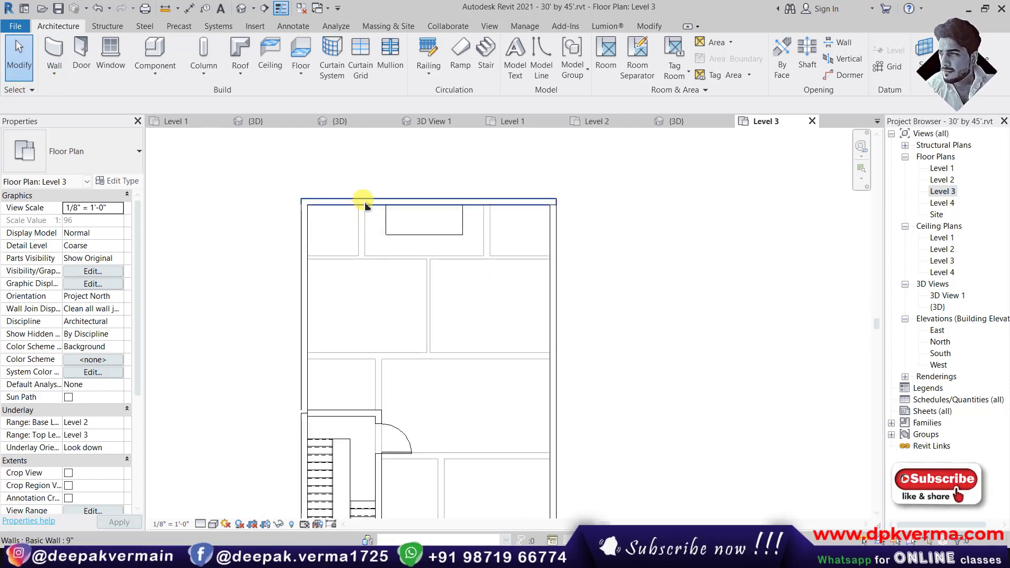
click(366, 202)
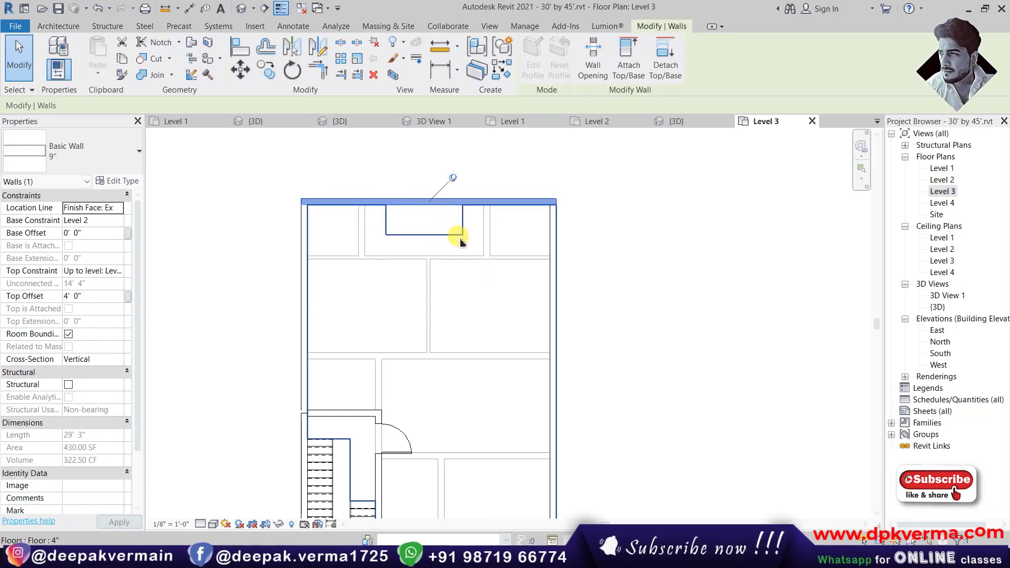
middle_drag(458, 232, 394, 232)
scroll(395, 232, down, 1)
click(58, 26)
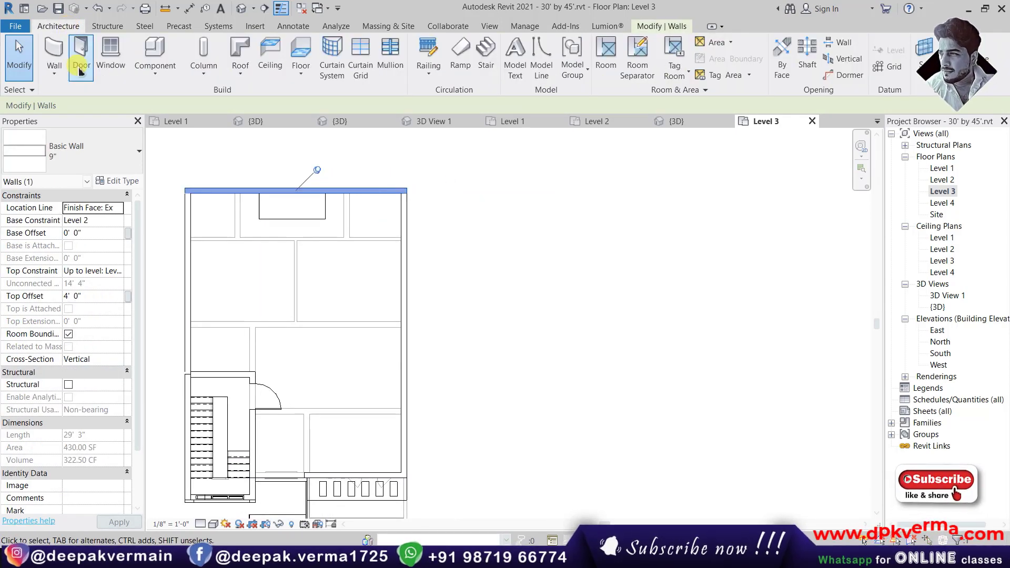
Place a 60" x 30" desk component beside the Level 3 plan.
click(155, 73)
click(168, 95)
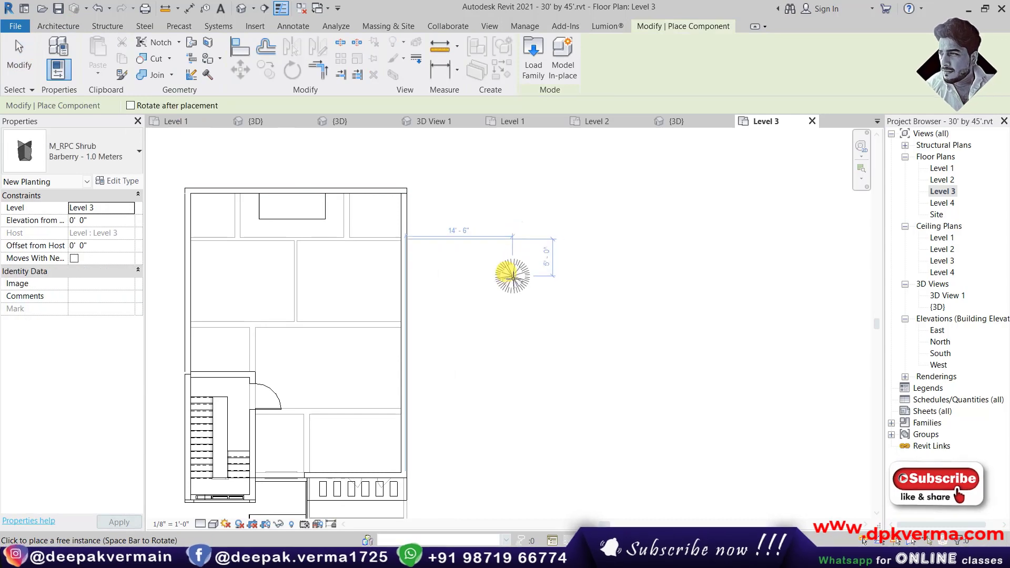
click(97, 153)
click(69, 241)
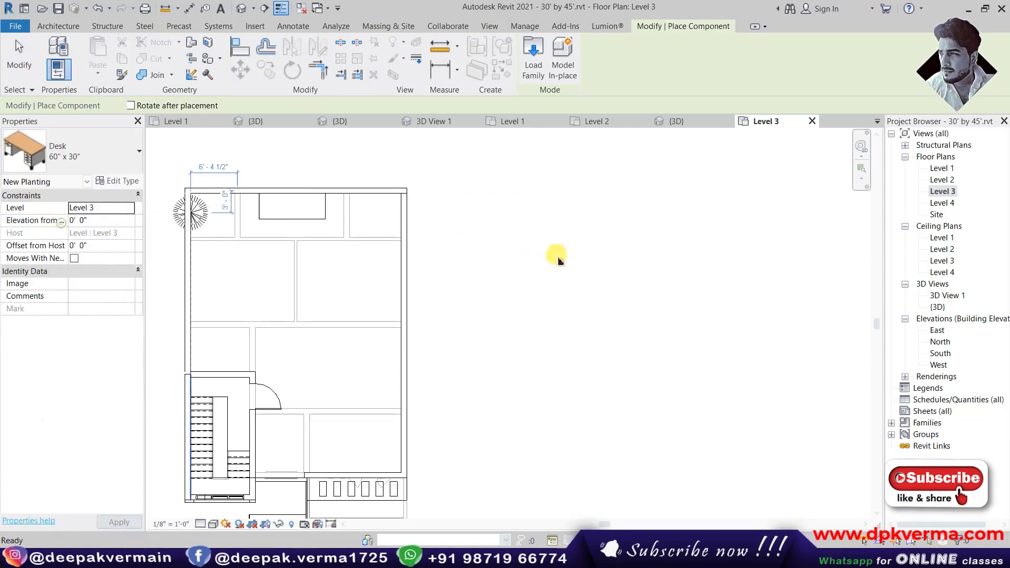
click(503, 289)
key(Escape)
key(Escape)
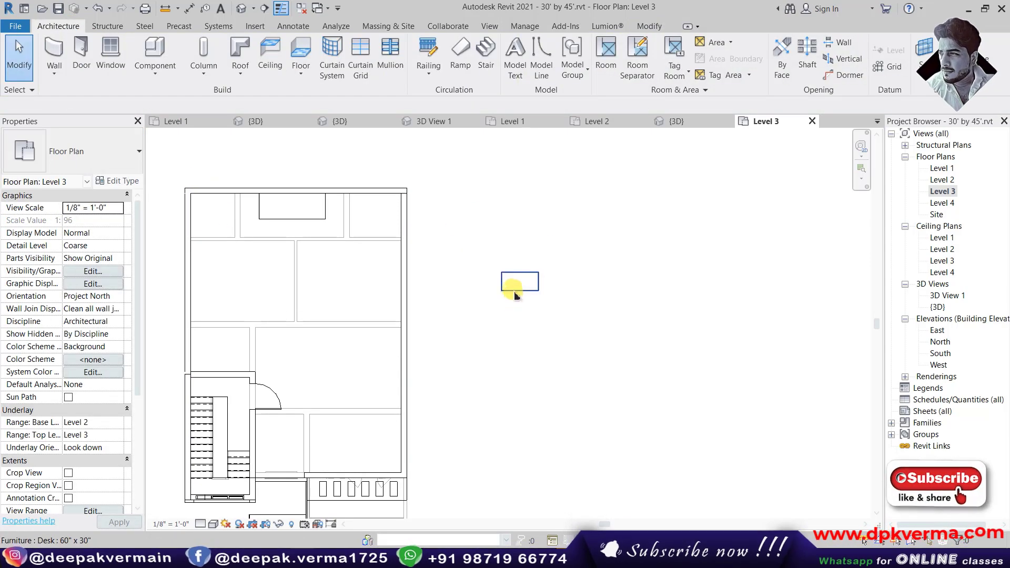
click(514, 169)
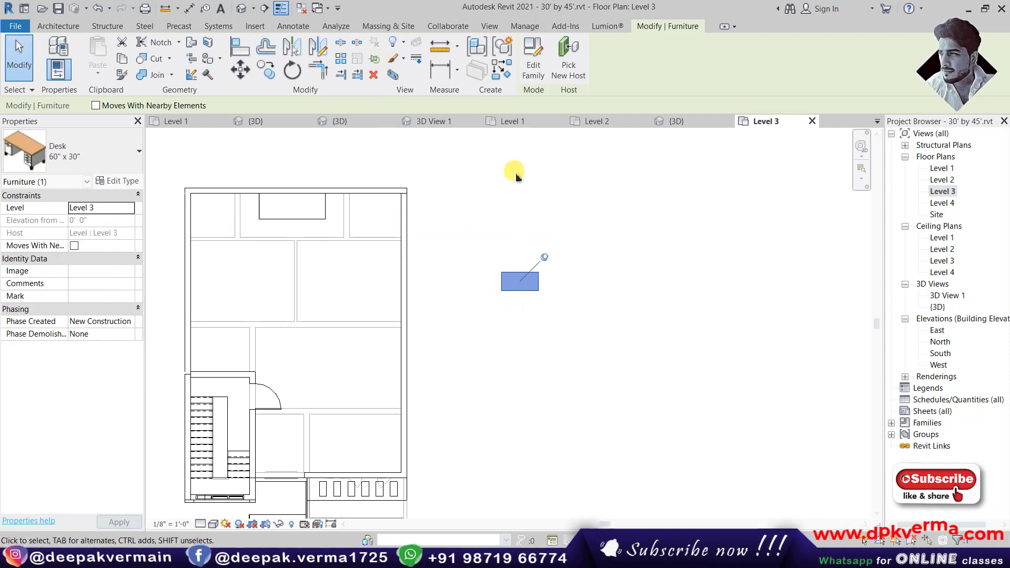
Move the desk slightly down and to the left, then deselect it.
click(535, 277)
click(527, 228)
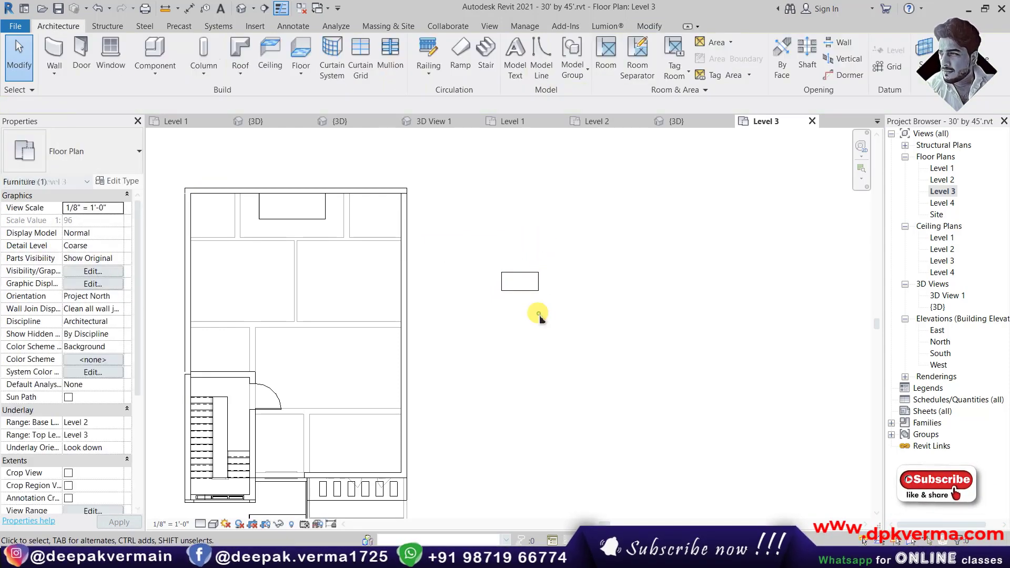
click(527, 290)
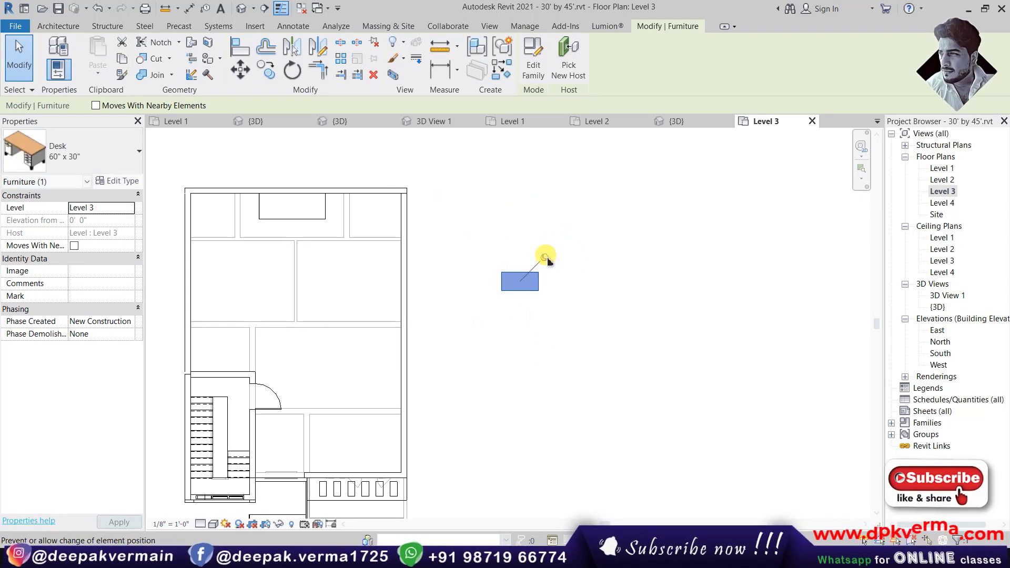
drag(535, 290, 527, 304)
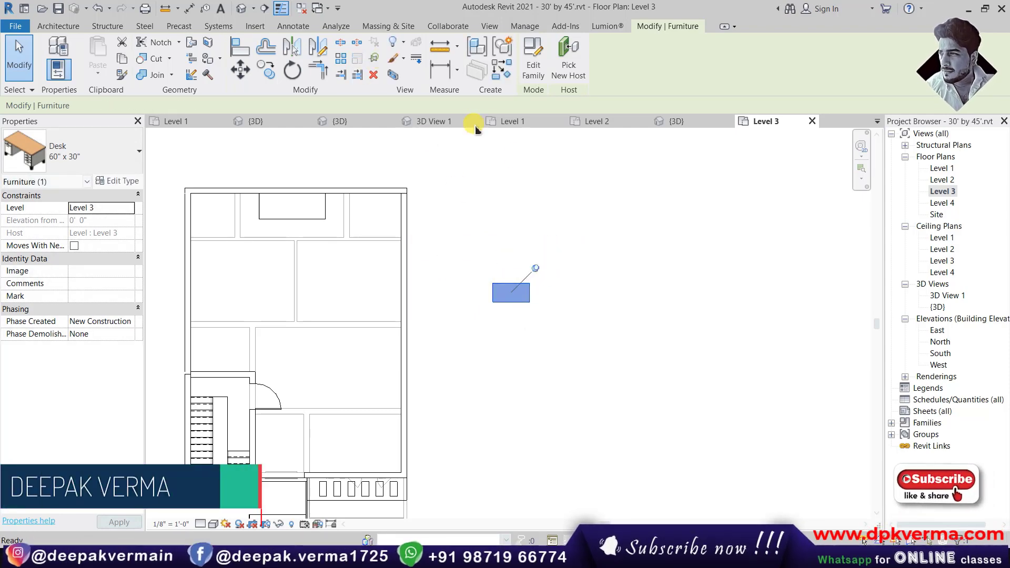
click(522, 164)
click(524, 293)
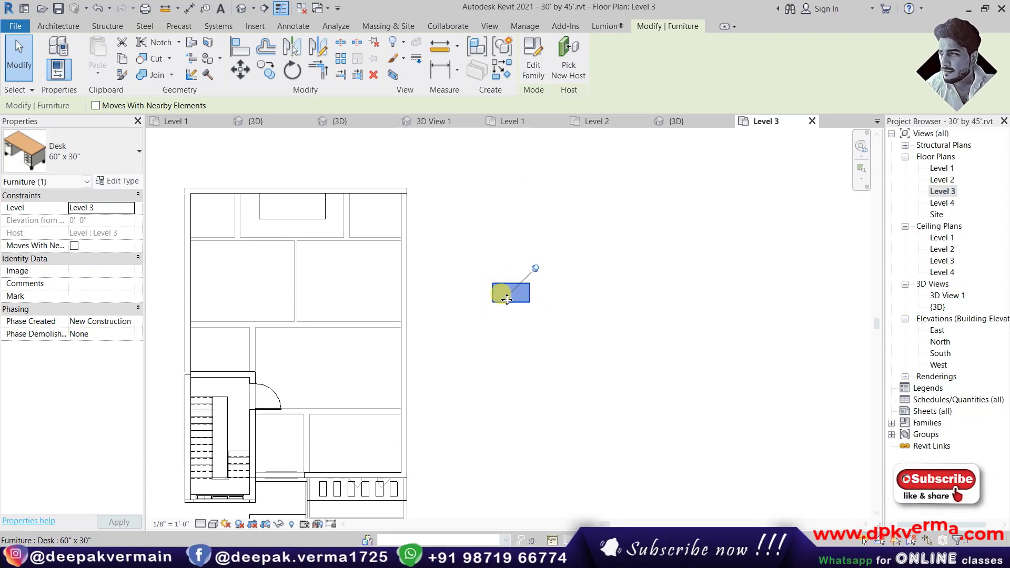
click(494, 322)
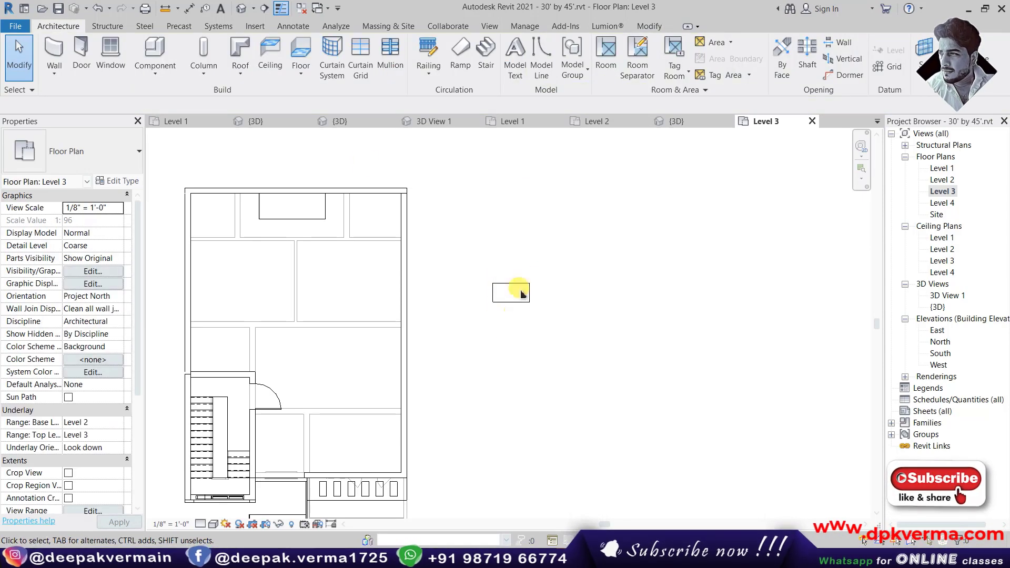
click(12, 92)
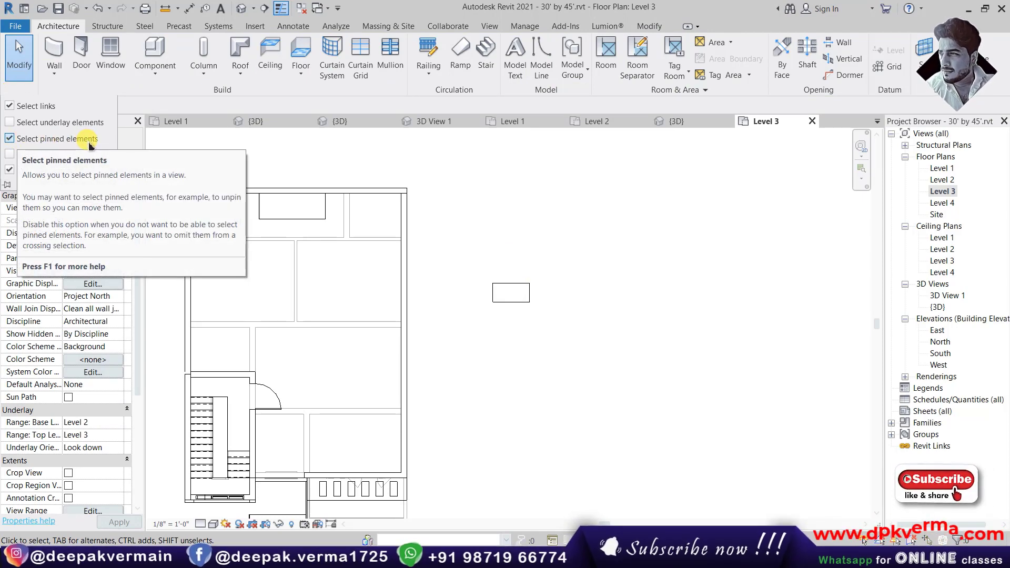
click(9, 139)
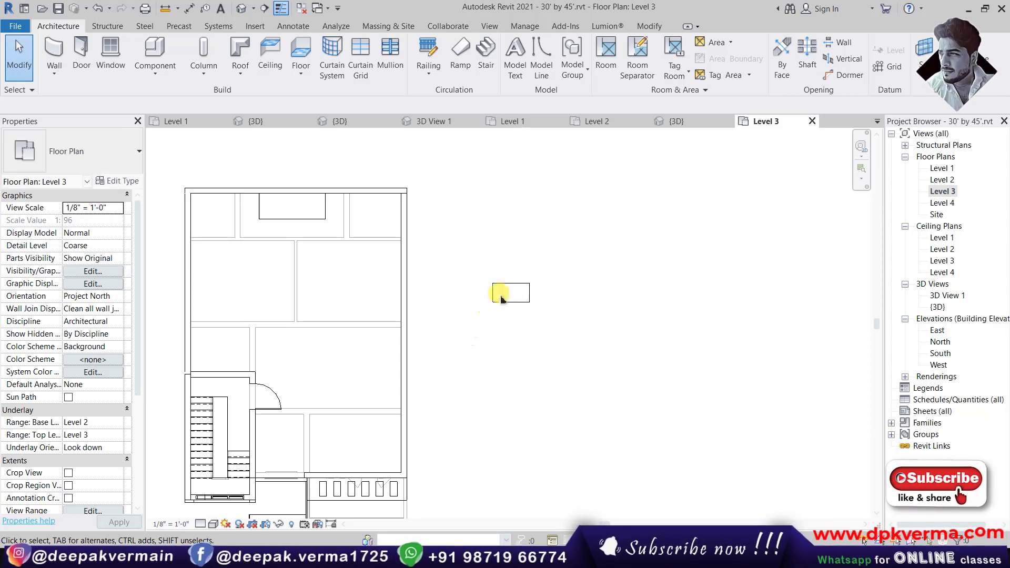
click(18, 90)
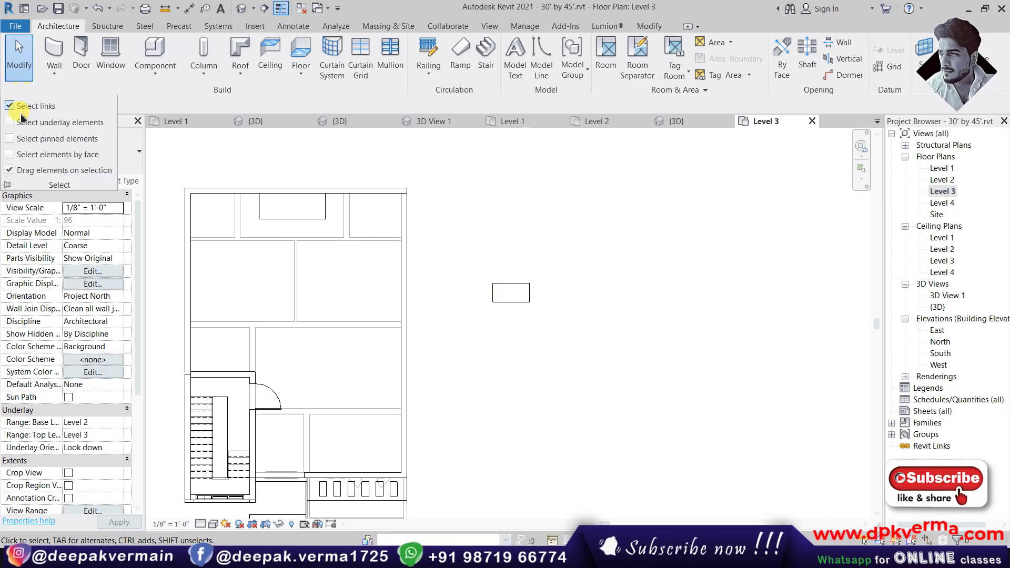
click(26, 139)
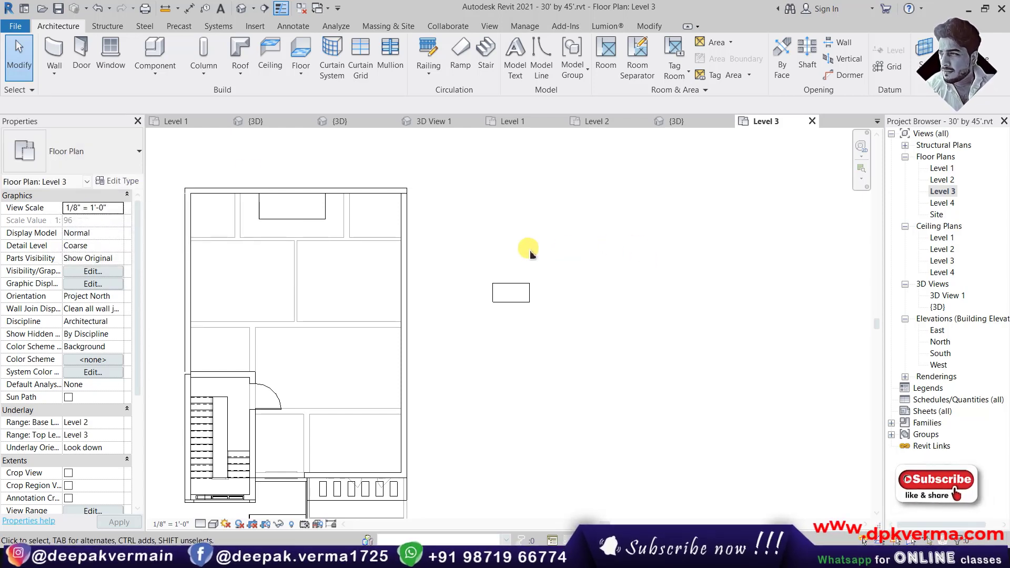
Check the selection behaviour options and repeatedly select and deselect the desk.
click(16, 90)
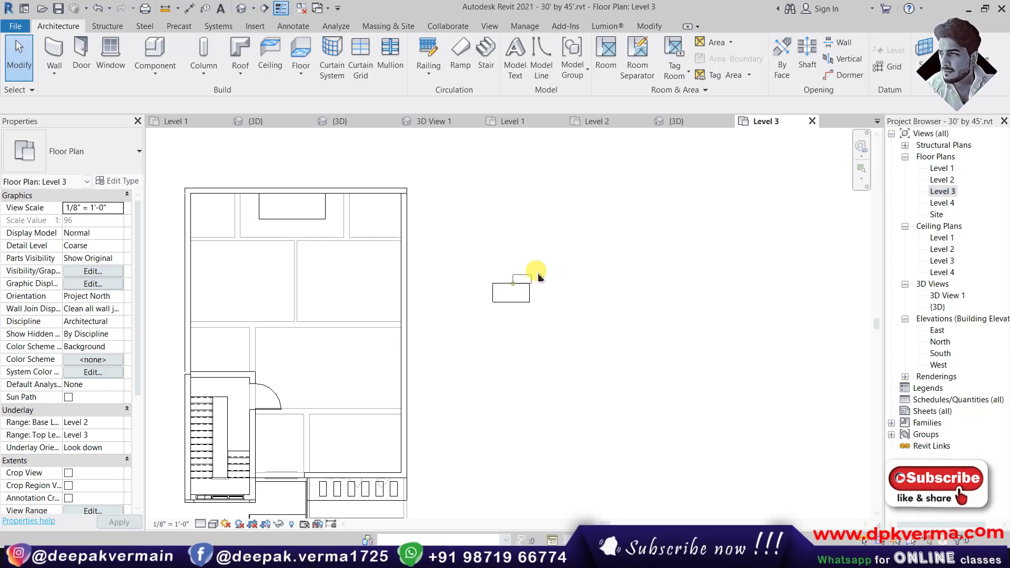
click(16, 90)
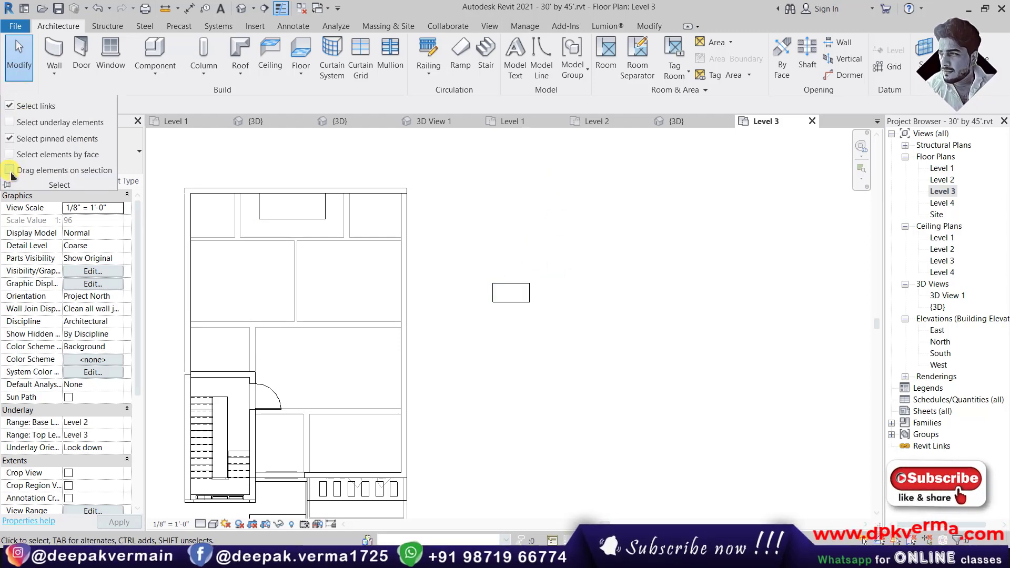
click(515, 290)
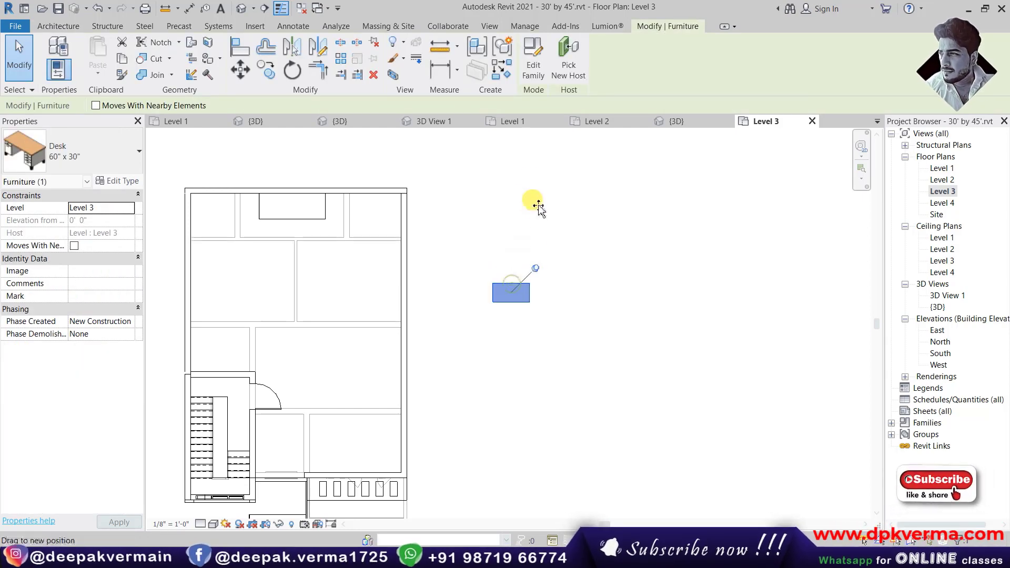
click(574, 289)
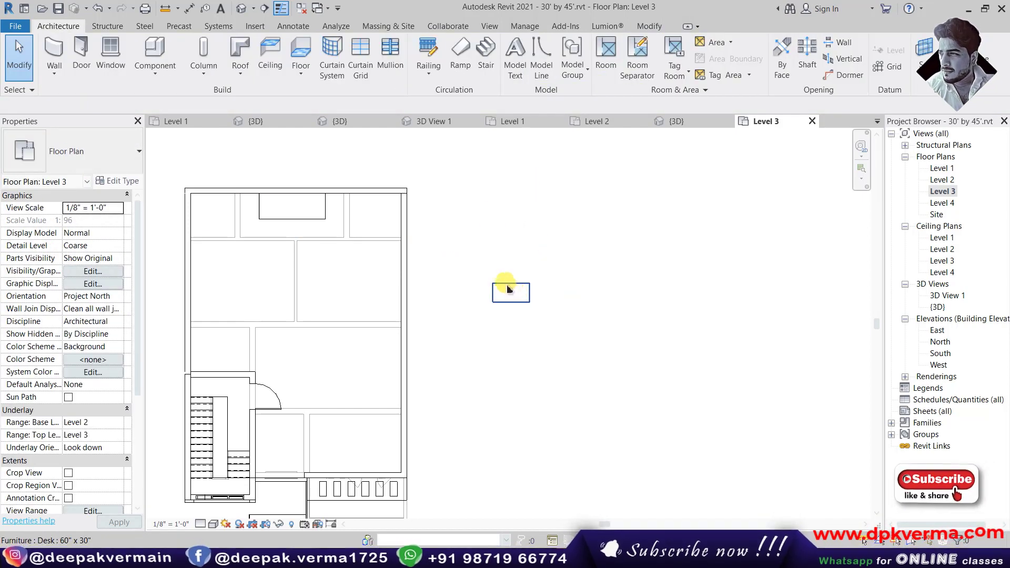
click(514, 281)
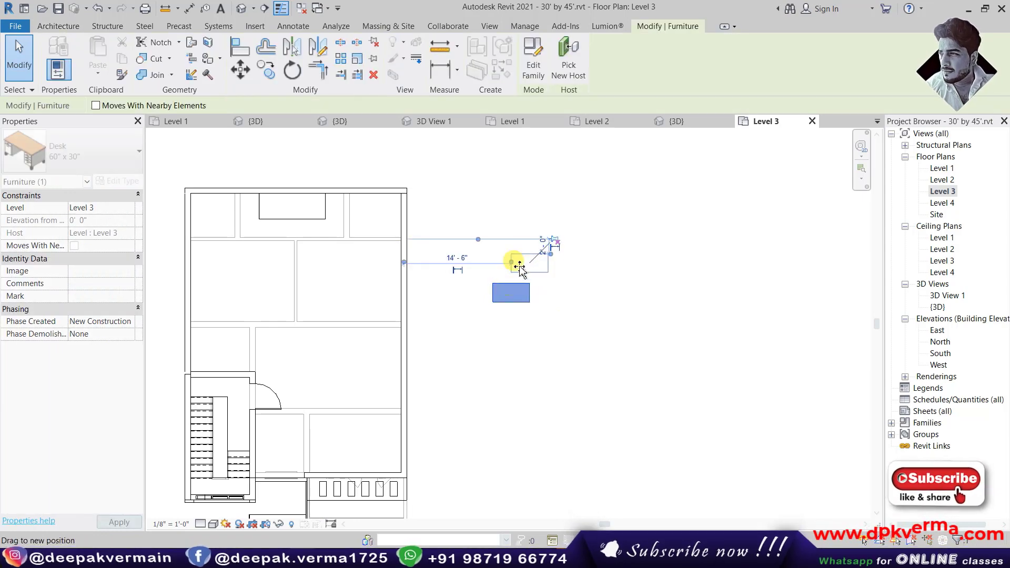
click(499, 331)
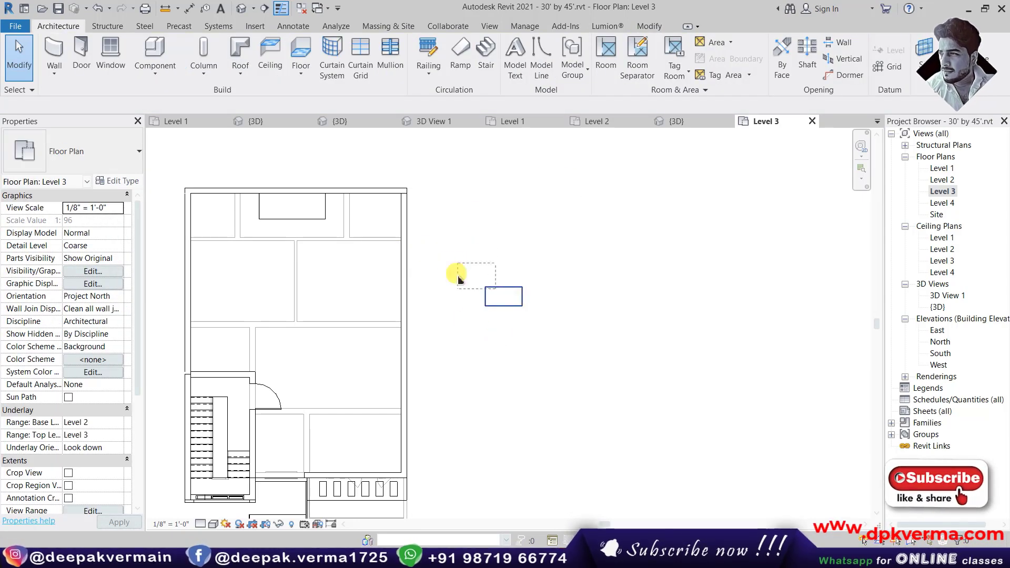
click(500, 295)
click(496, 261)
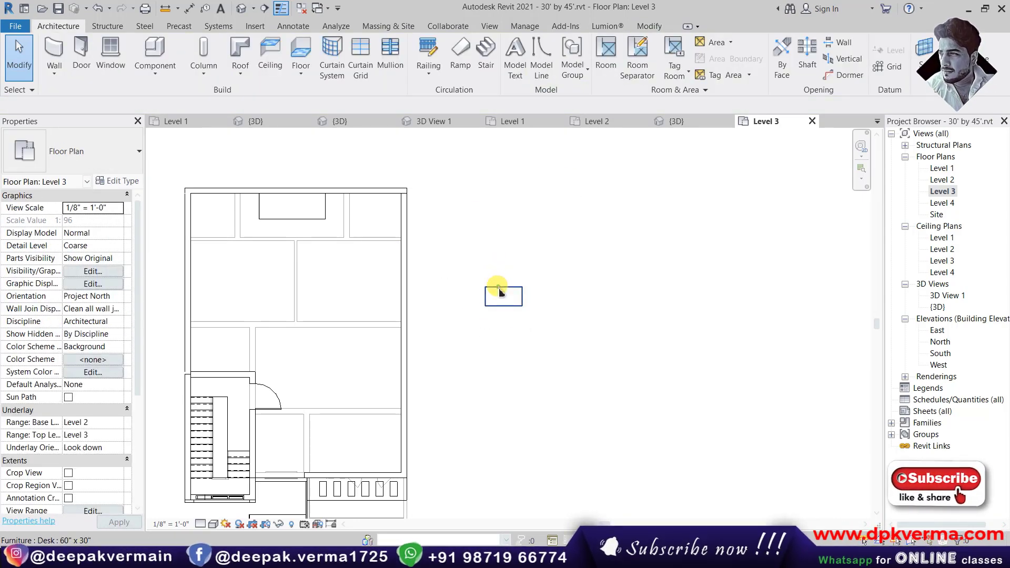
click(497, 292)
click(506, 216)
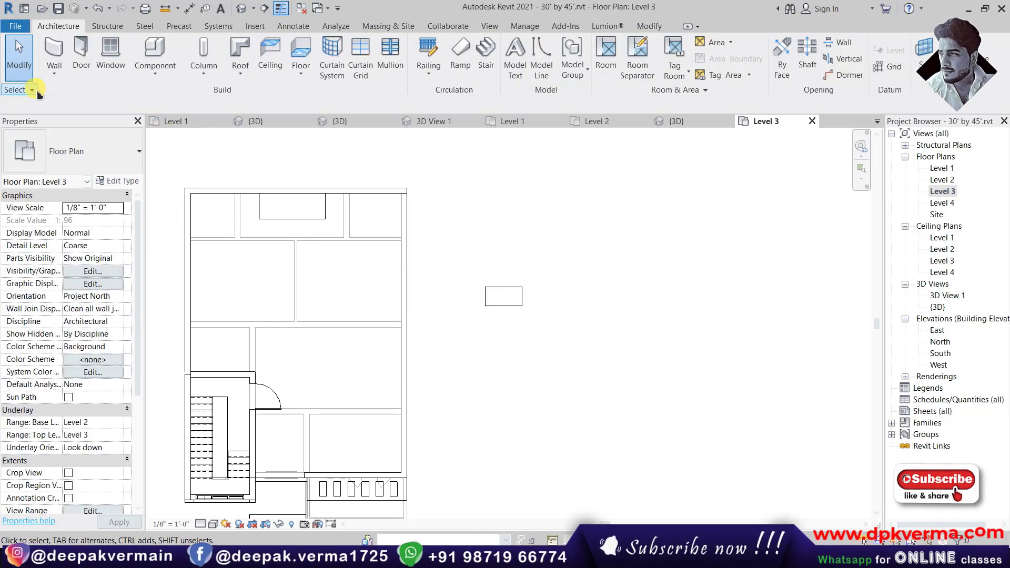
Drag the desk further down and left toward the plan, then deselect it.
click(24, 90)
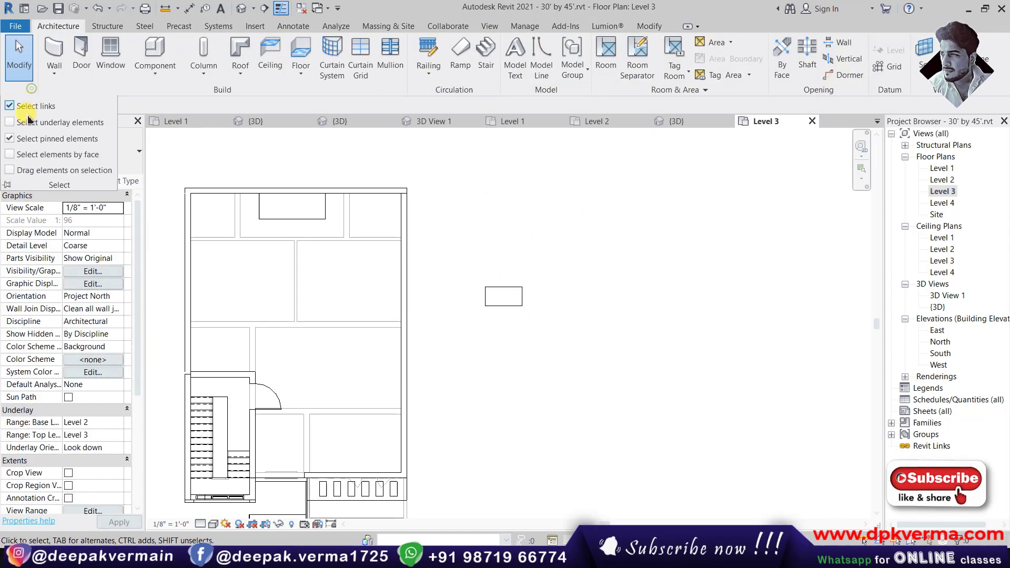
click(505, 294)
drag(509, 293, 486, 327)
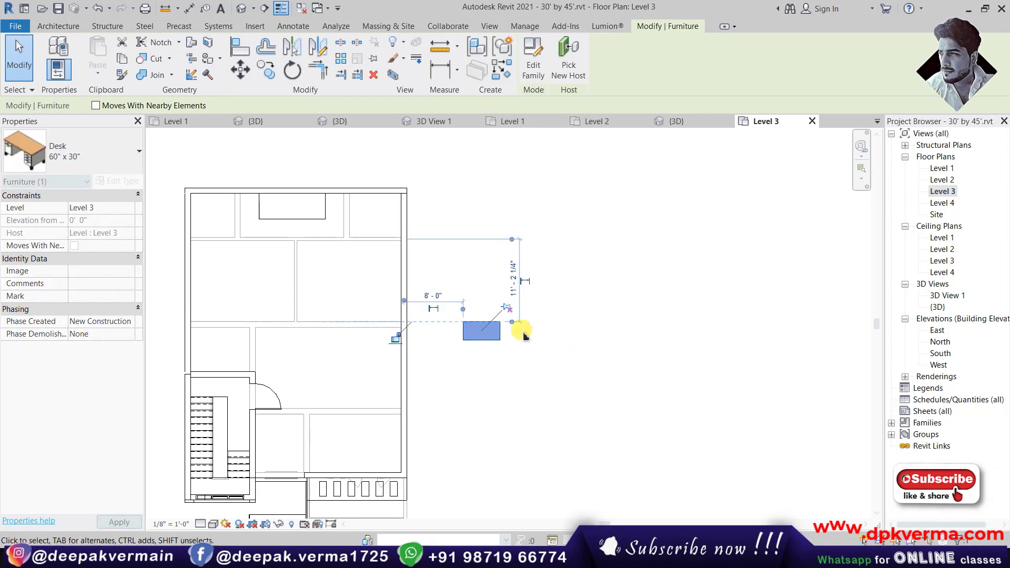
click(523, 335)
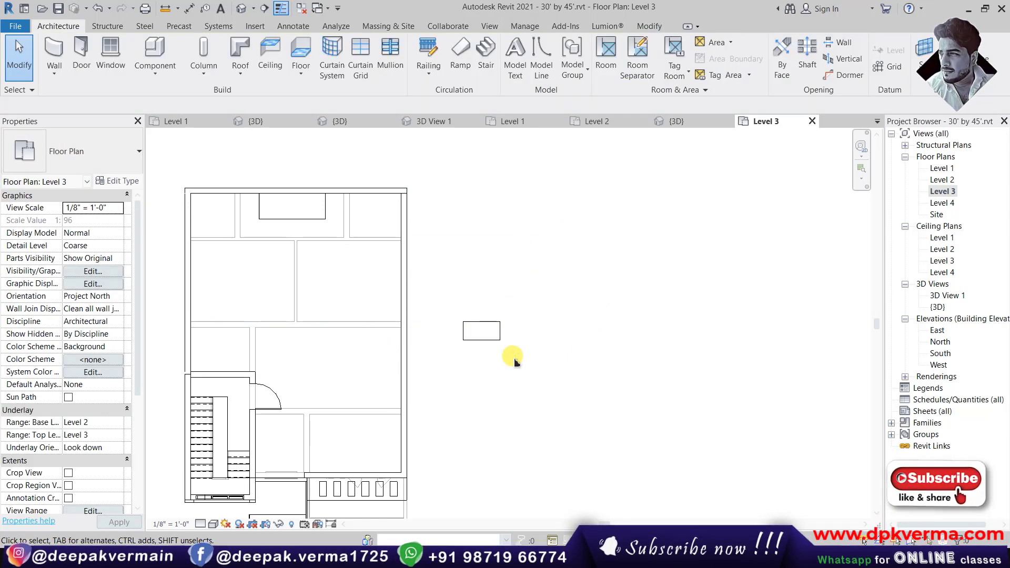
click(16, 92)
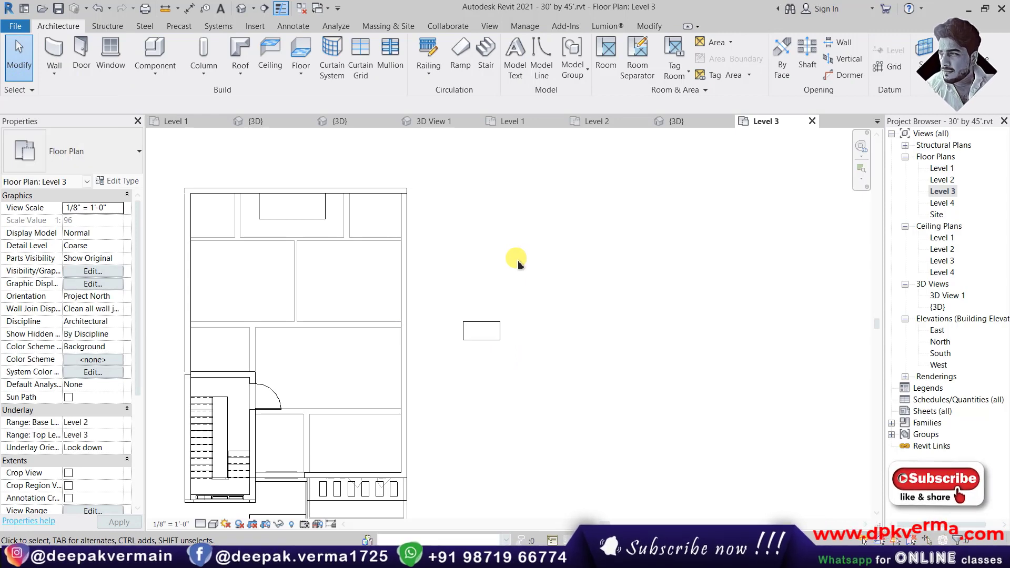
Pan the Level 3 view up and right to center the plan and desk.
middle_drag(484, 311, 527, 289)
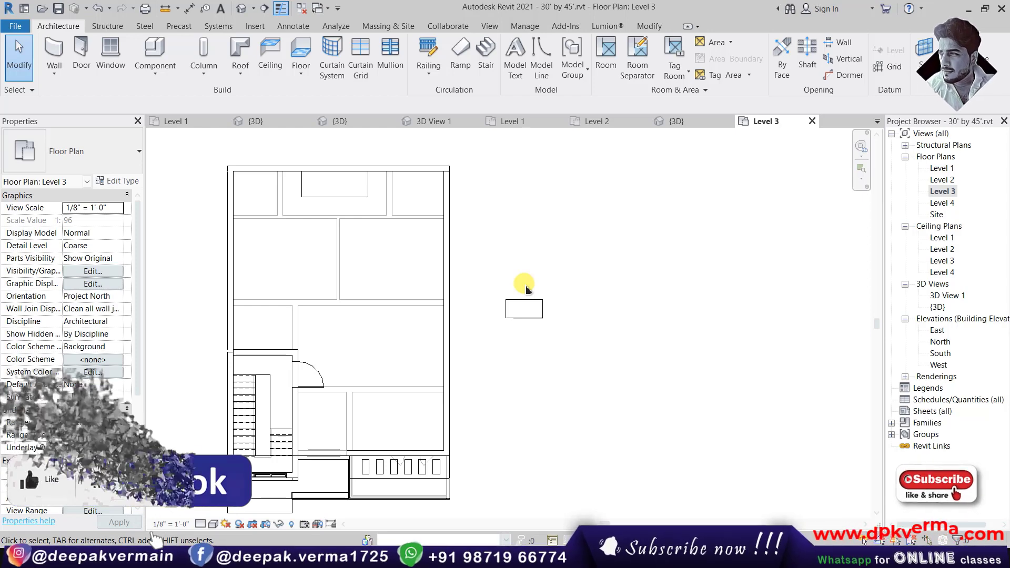
middle_drag(451, 300, 478, 280)
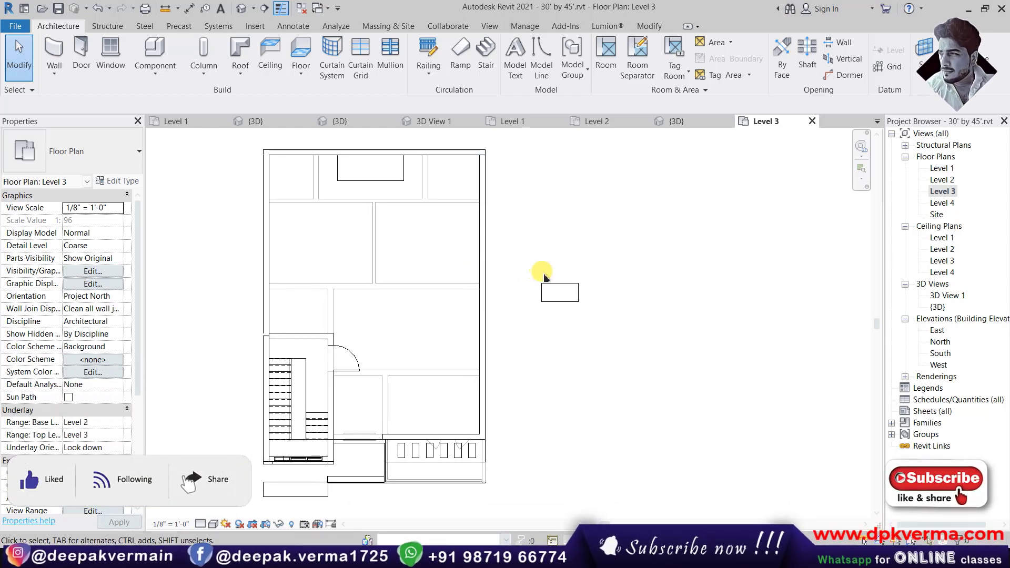